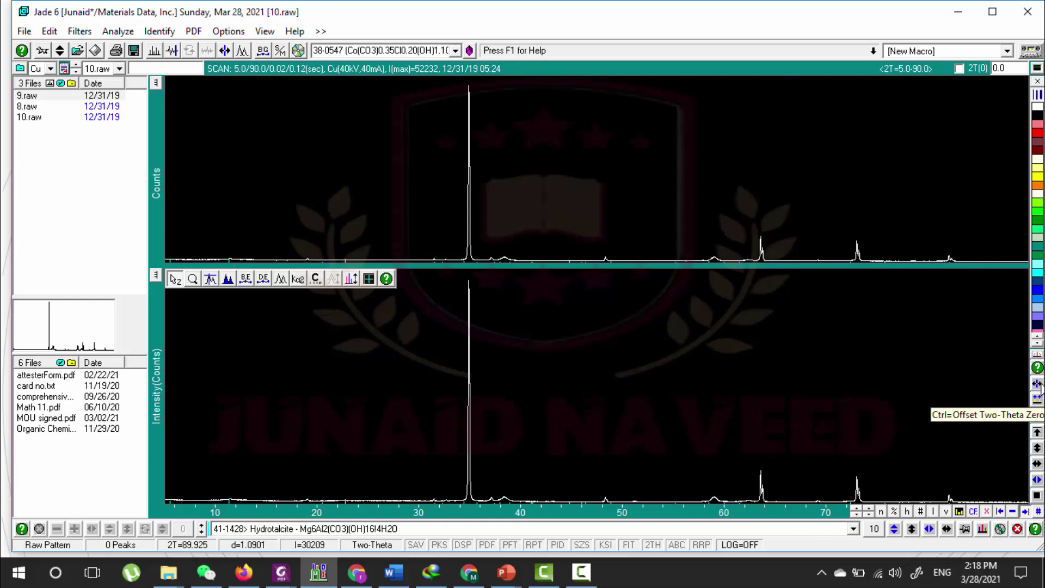
Try shifting the 10.raw pattern's two-theta zero to 1.005, -1.005 and -0.05, and reset the offset to 0.0
key(ctrl)
click(1037, 384)
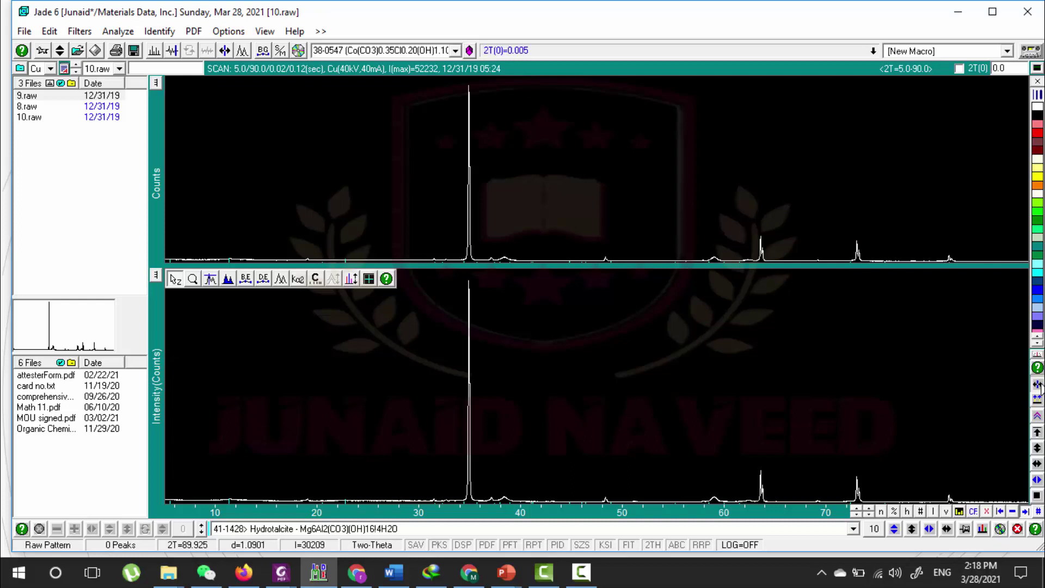
drag(1038, 385, 1039, 386)
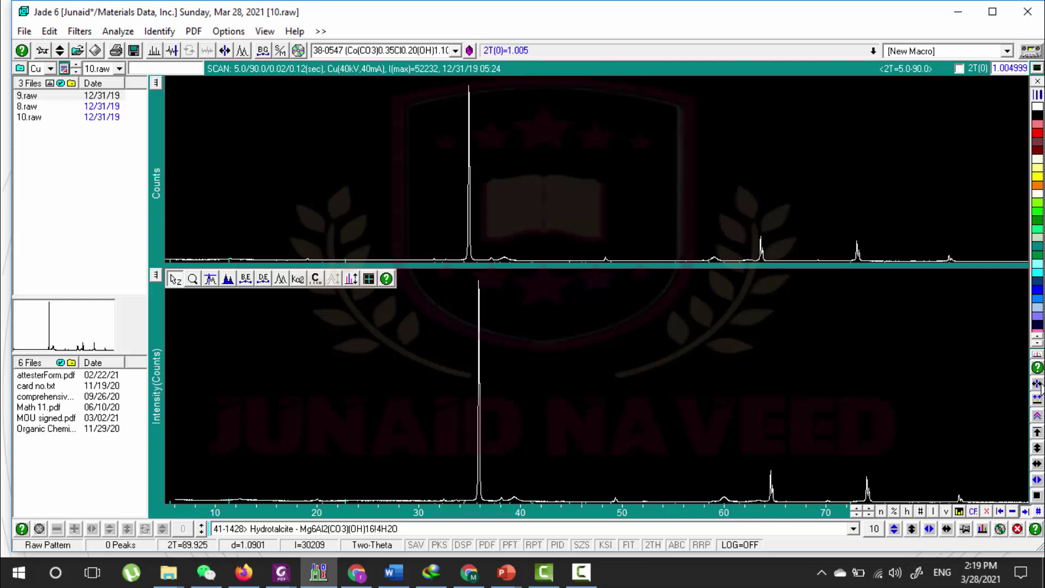
drag(1038, 385, 1040, 385)
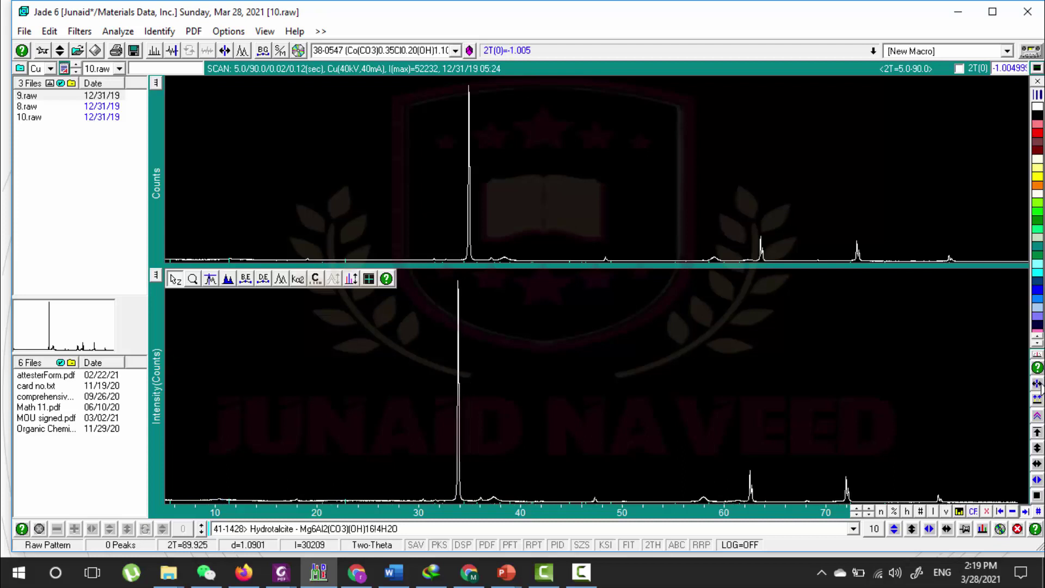
right_click(1038, 385)
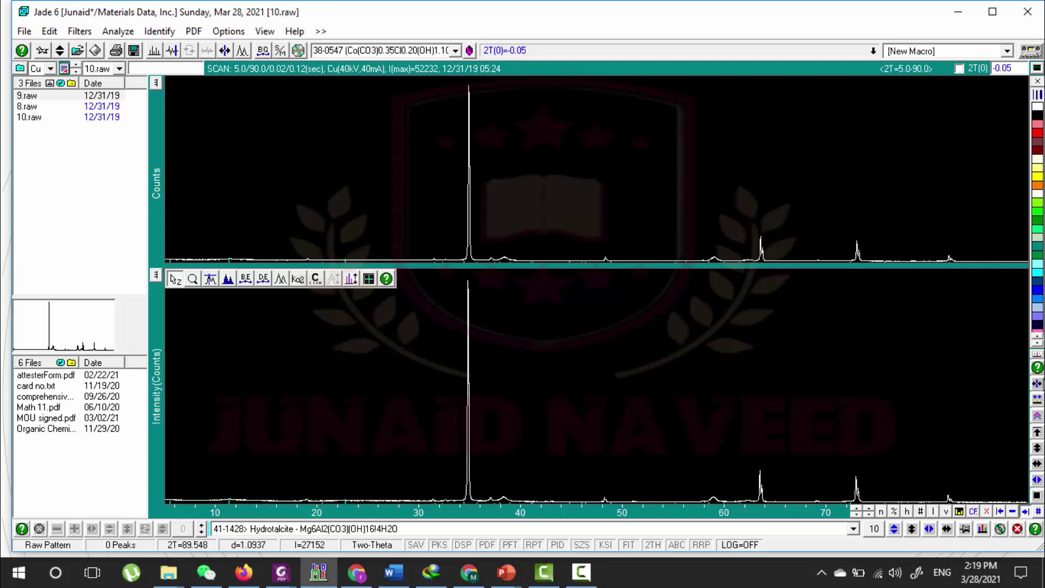
click(1037, 385)
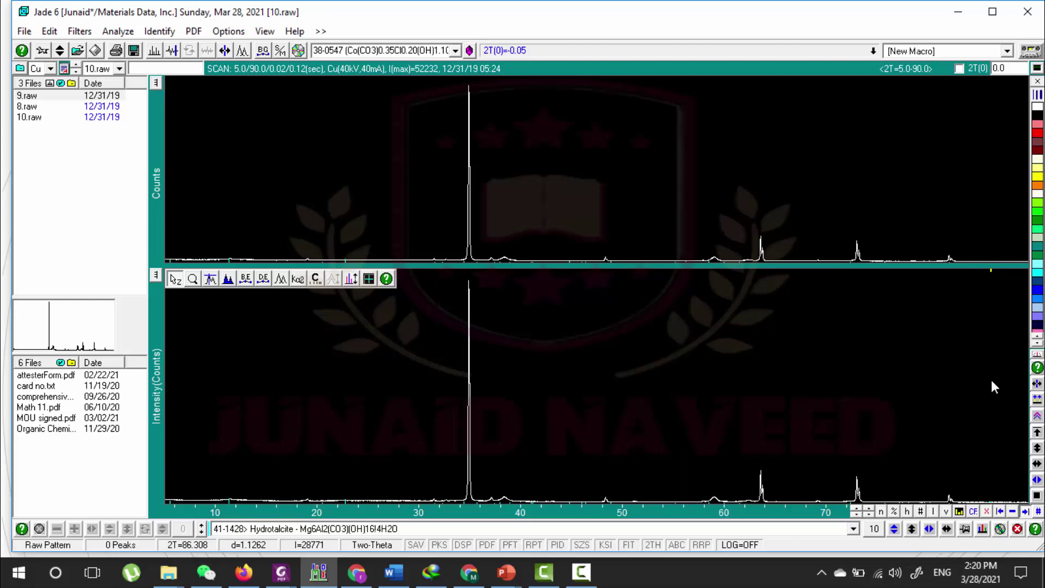
Offset the 10.raw pattern's two-theta zero to 0.23 and overlay the 8.raw pattern on it
click(1037, 385)
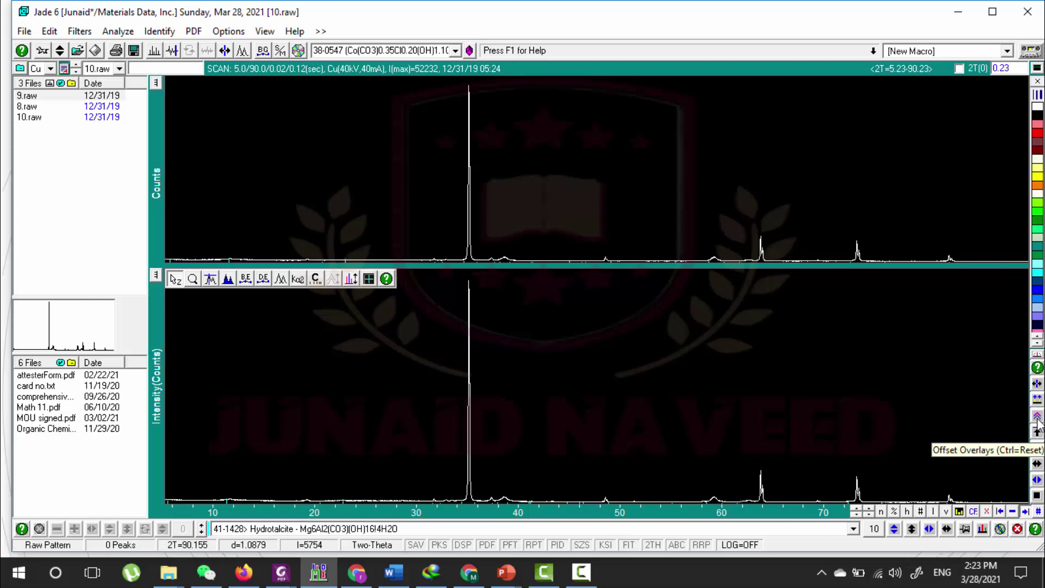
drag(31, 106, 234, 410)
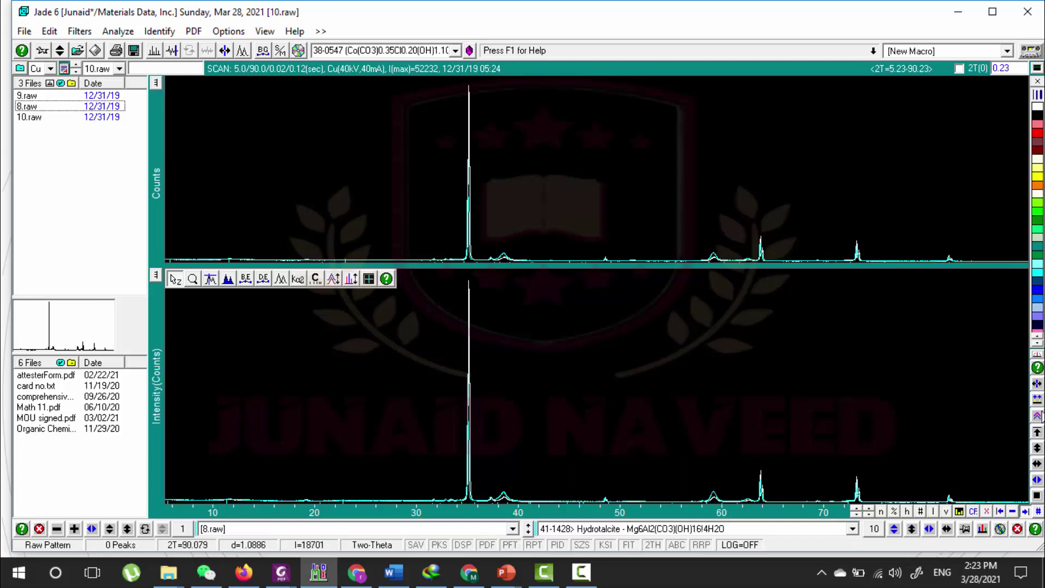
Try offsetting the 8.raw overlay vertically from the 10.raw pattern at different spacings, resetting the overlay offset each time
click(1037, 417)
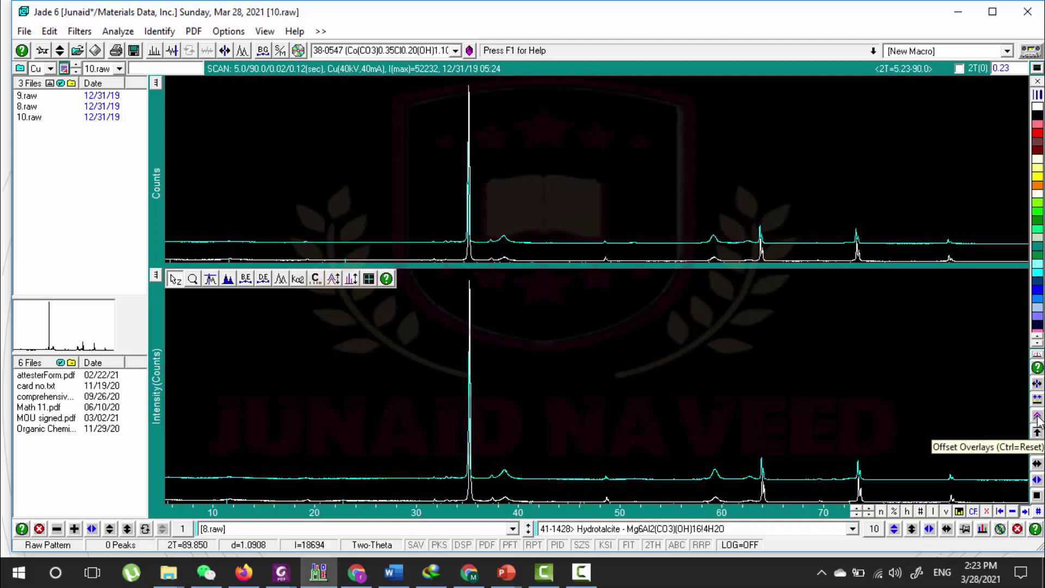
ctrl+click(1037, 418)
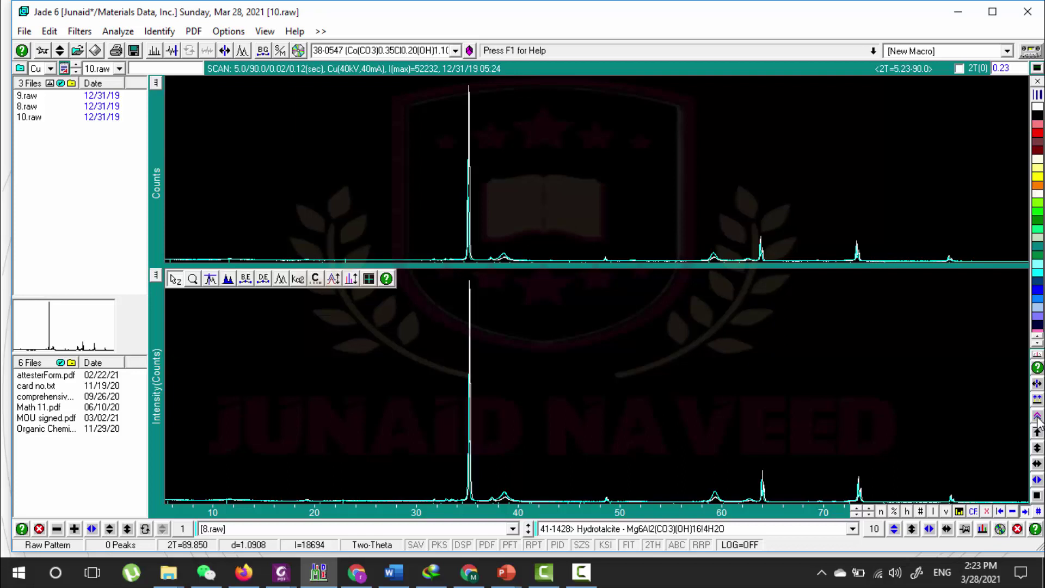
click(1037, 417)
click(1037, 418)
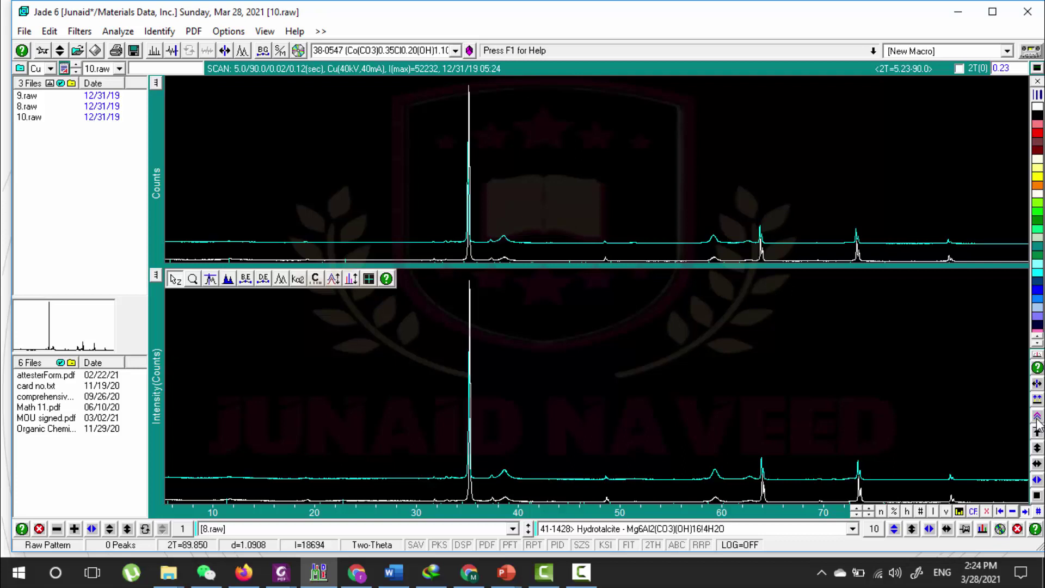
click(1037, 424)
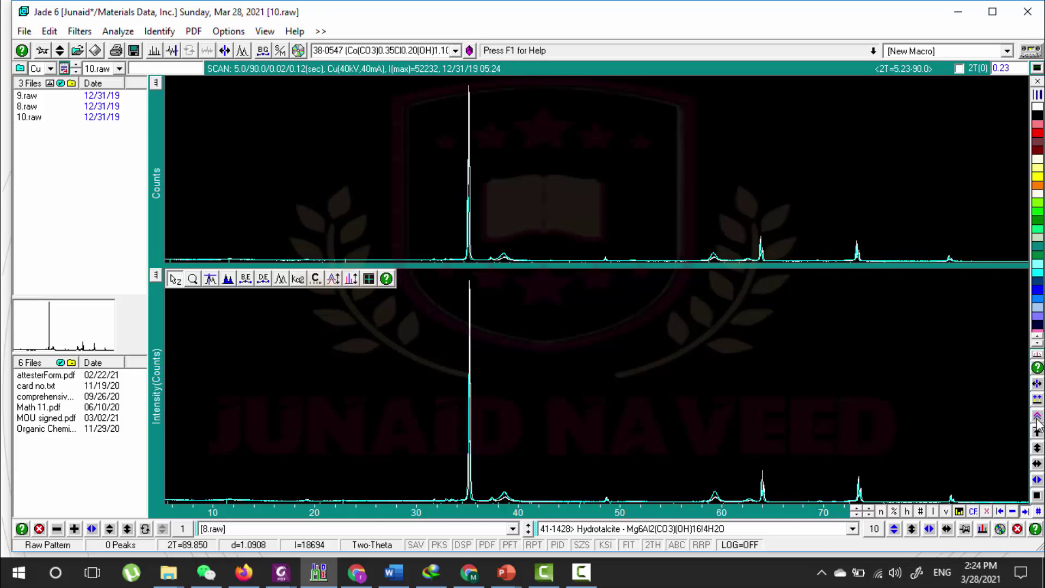
click(1038, 424)
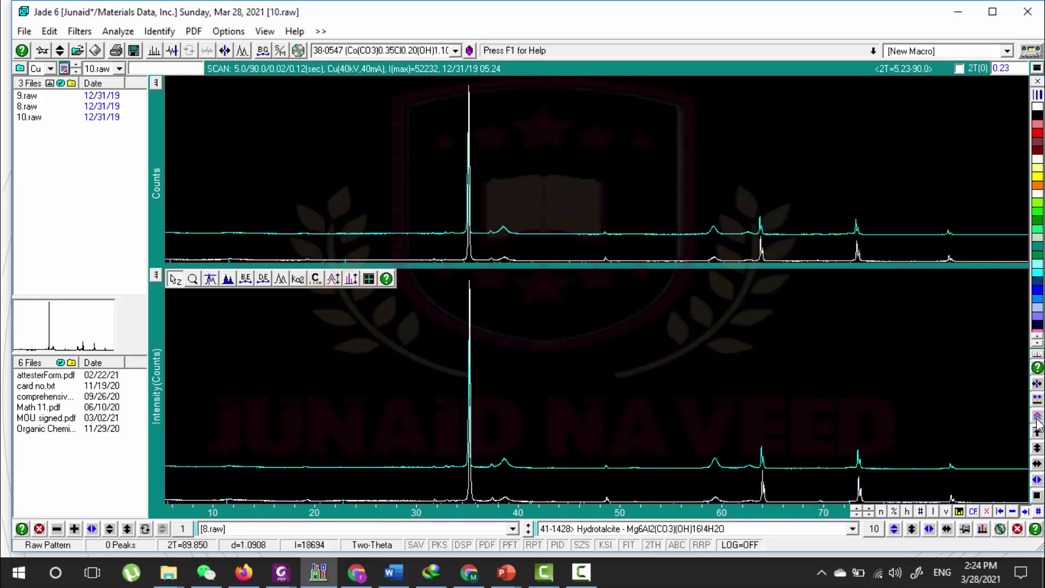
click(1037, 423)
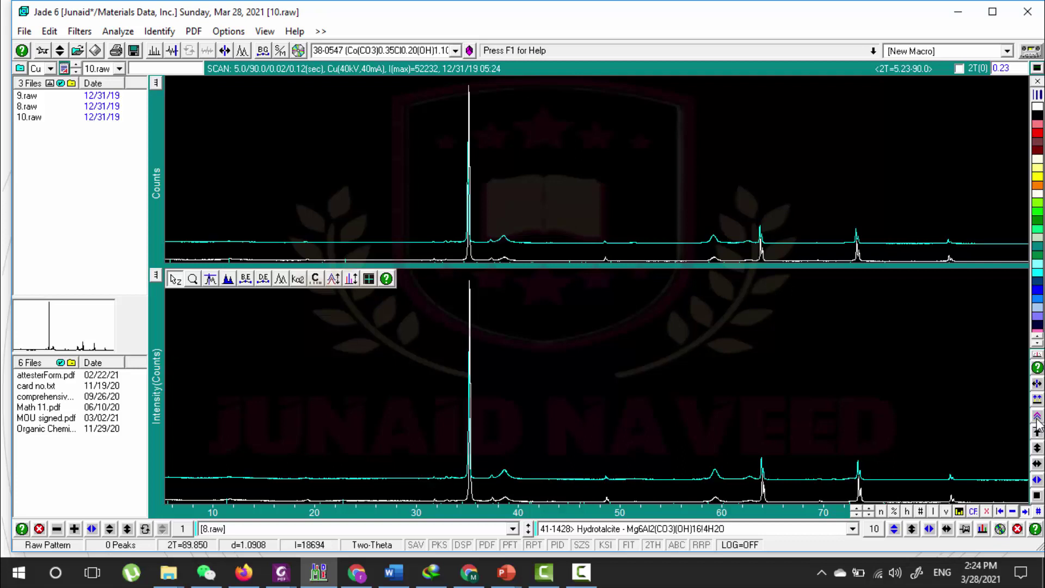
click(1037, 421)
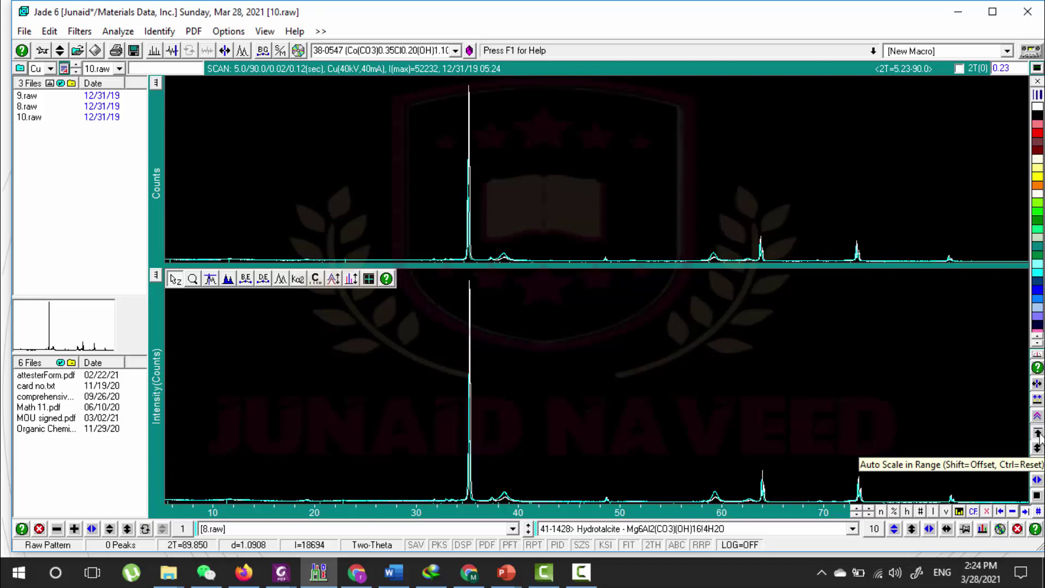
Auto-scale the intensity range, inspect the strongest peak near 35° two-theta up close, and return to the full pattern
click(1037, 433)
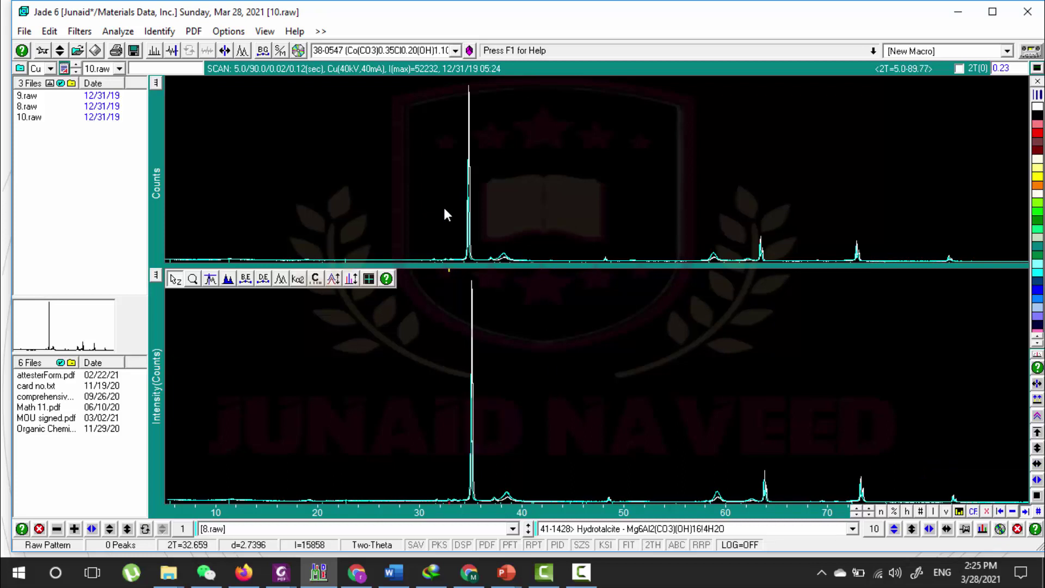
click(471, 232)
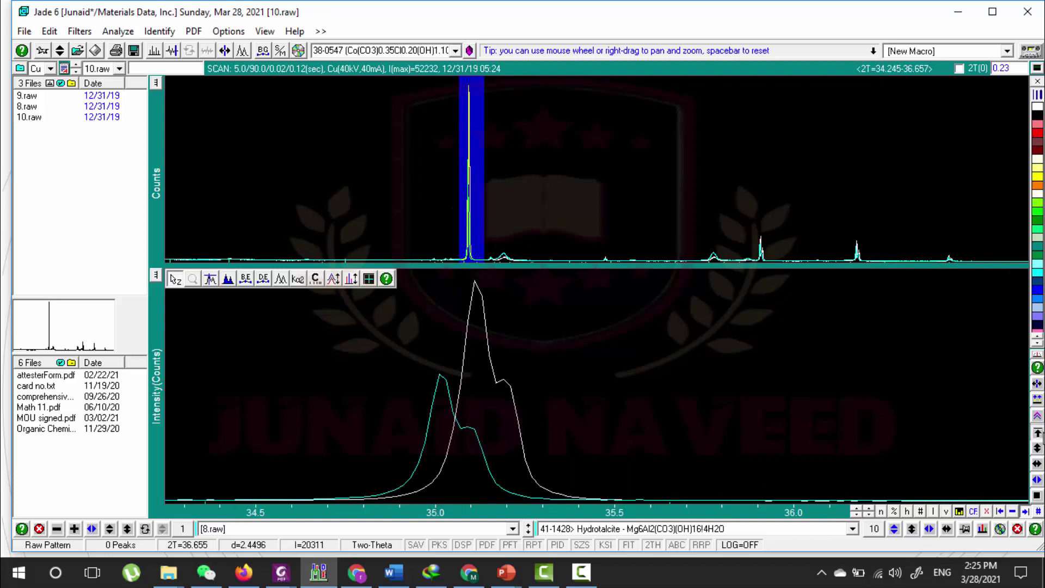
click(1037, 495)
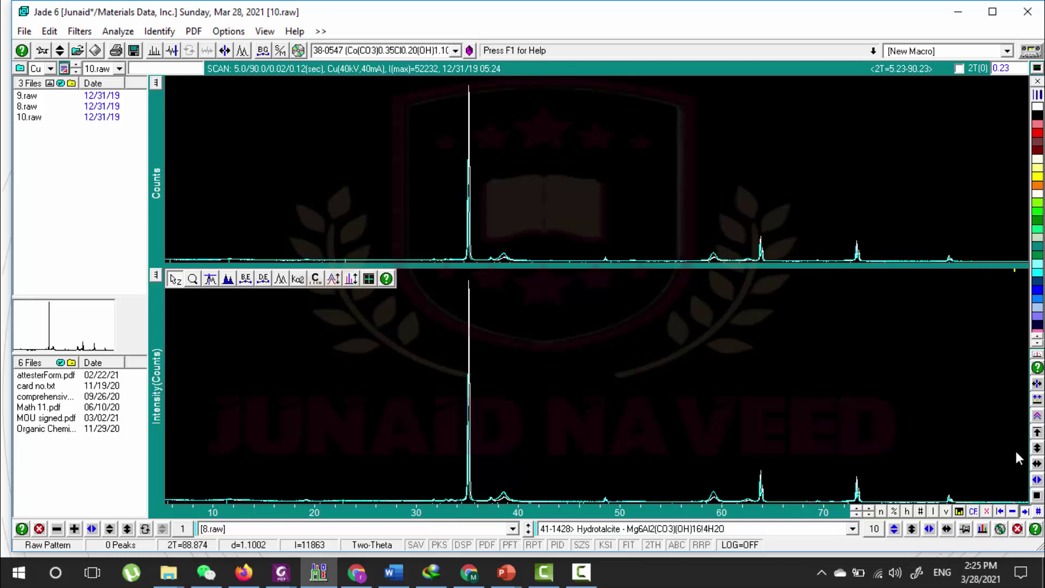
Raise the 10.raw pattern above the 8.raw overlay to a vertical offset of 42998
click(1037, 432)
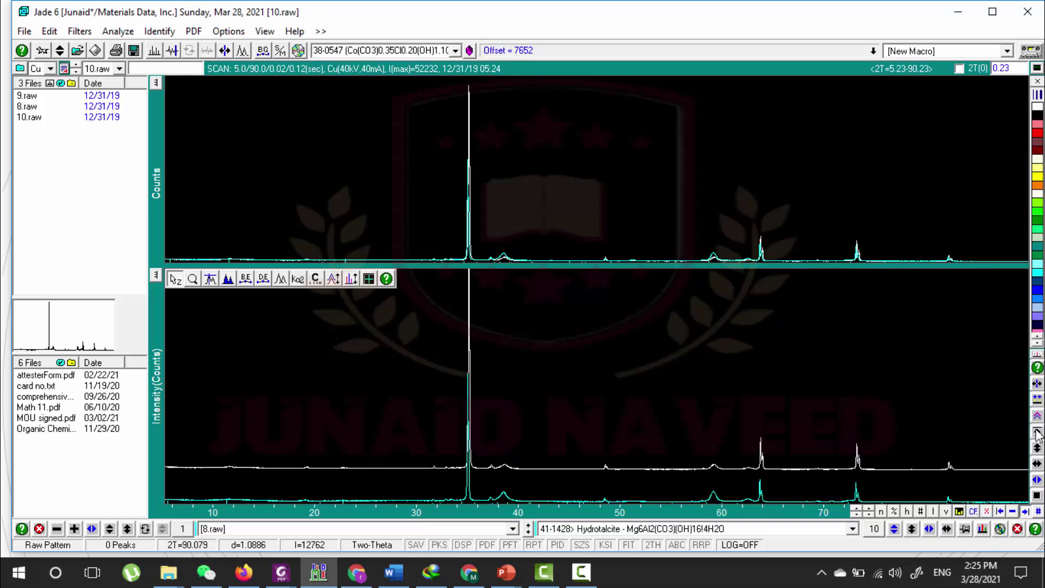
click(1037, 432)
click(1037, 432)
click(1037, 432)
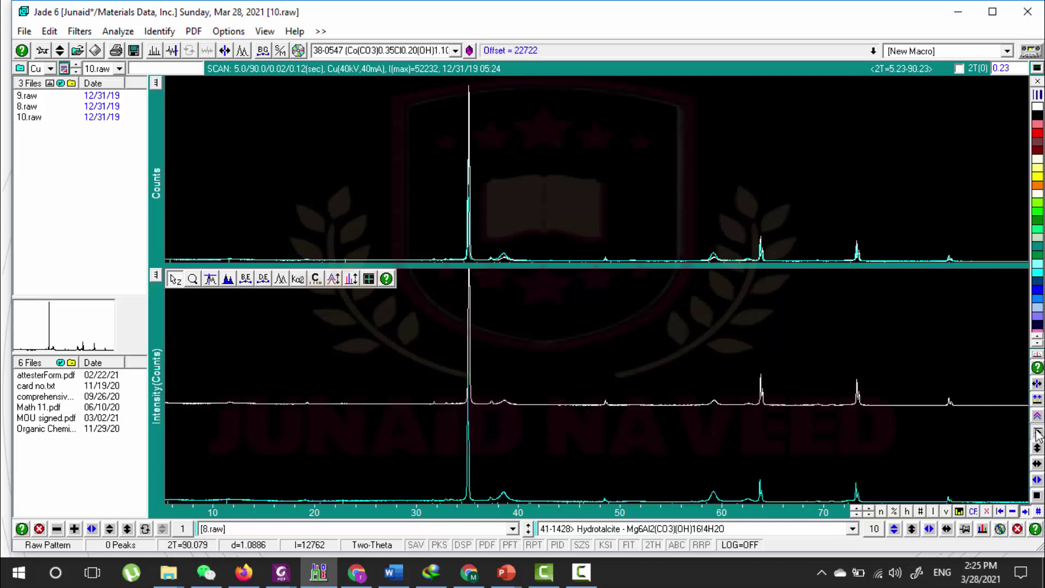
click(1037, 432)
click(1037, 433)
click(1037, 432)
click(1037, 432)
click(1037, 432)
click(1037, 433)
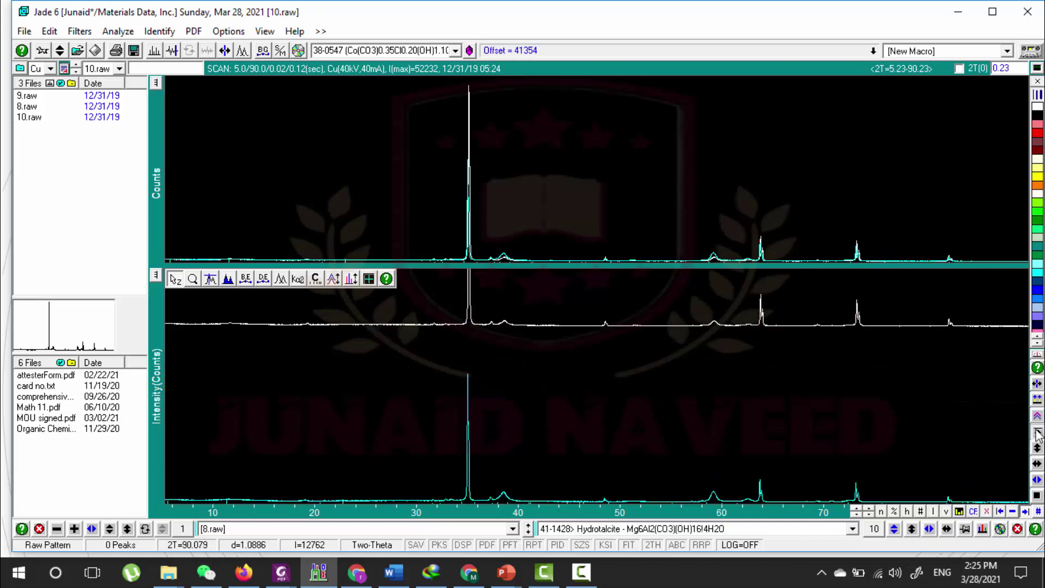
click(1037, 432)
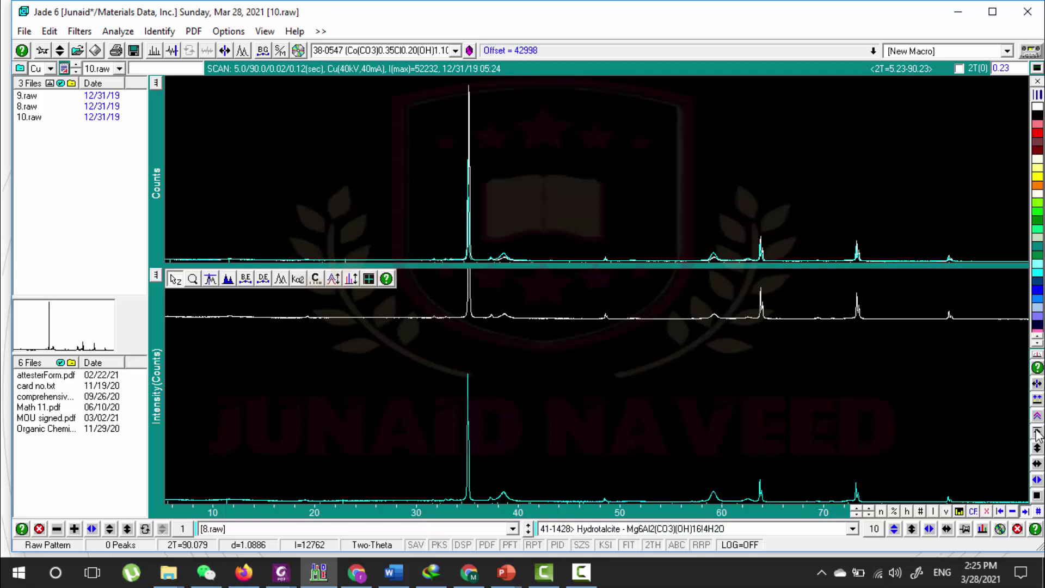
Lower the 10.raw pattern's vertical offset to 3268, keeping it slightly above the 8.raw overlay
right_click(1037, 432)
right_click(1037, 432)
right_click(1037, 432)
right_click(1037, 432)
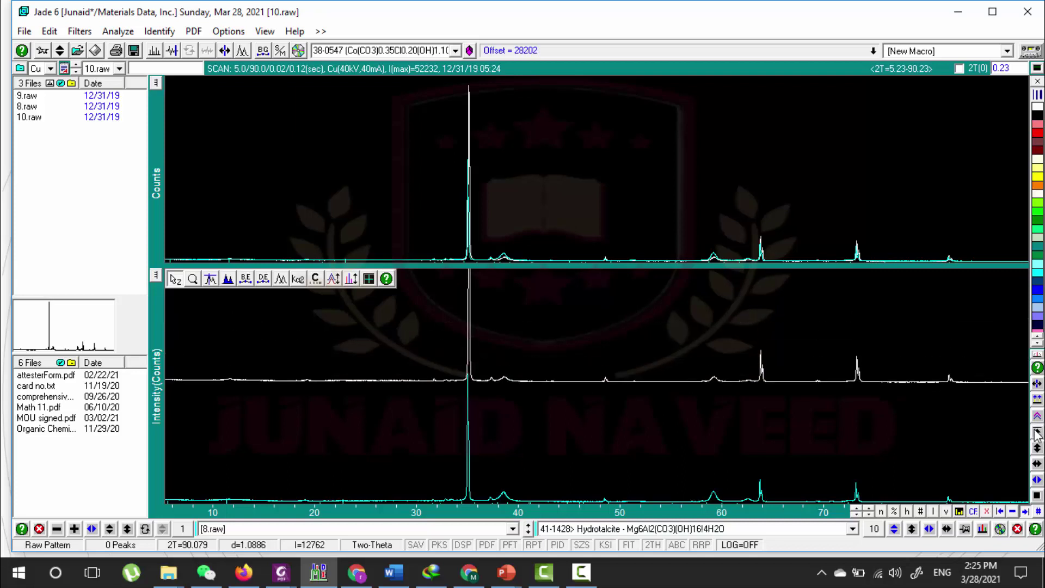
right_click(1037, 432)
right_click(1038, 432)
right_click(1037, 432)
right_click(1038, 432)
right_click(1037, 432)
right_click(1037, 432)
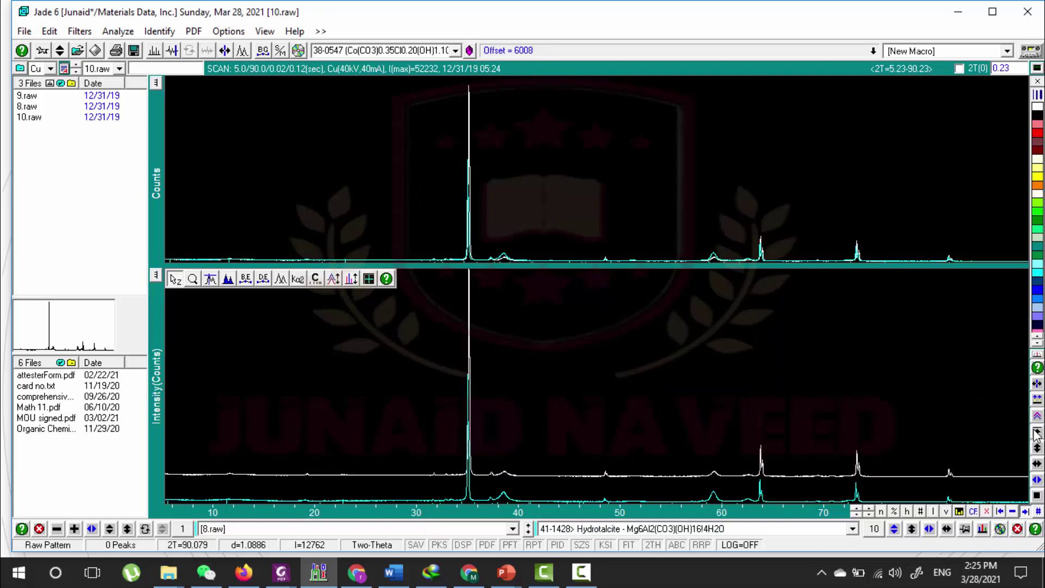
right_click(1037, 432)
right_click(1037, 432)
click(1037, 432)
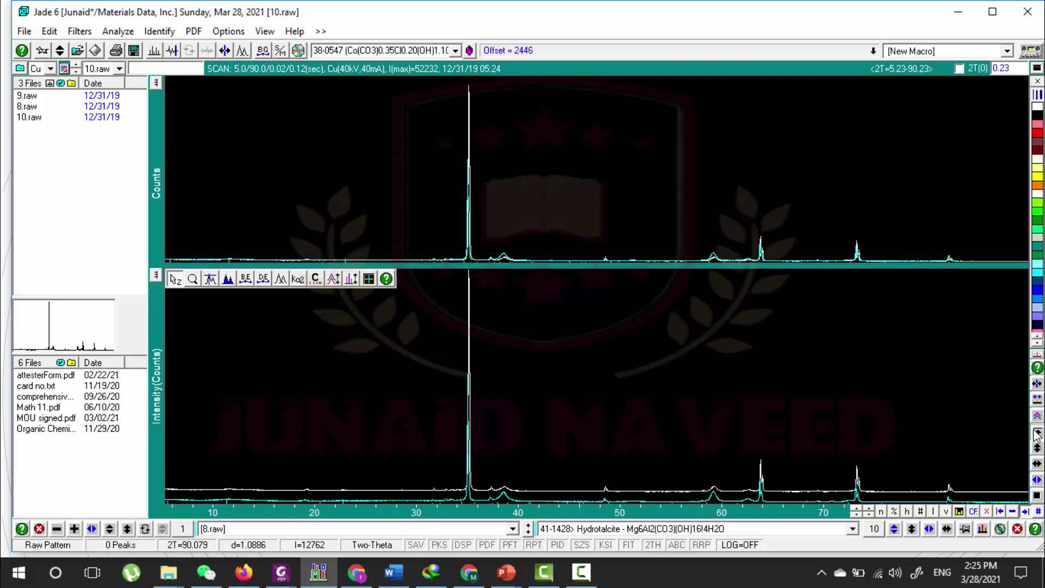
click(1037, 432)
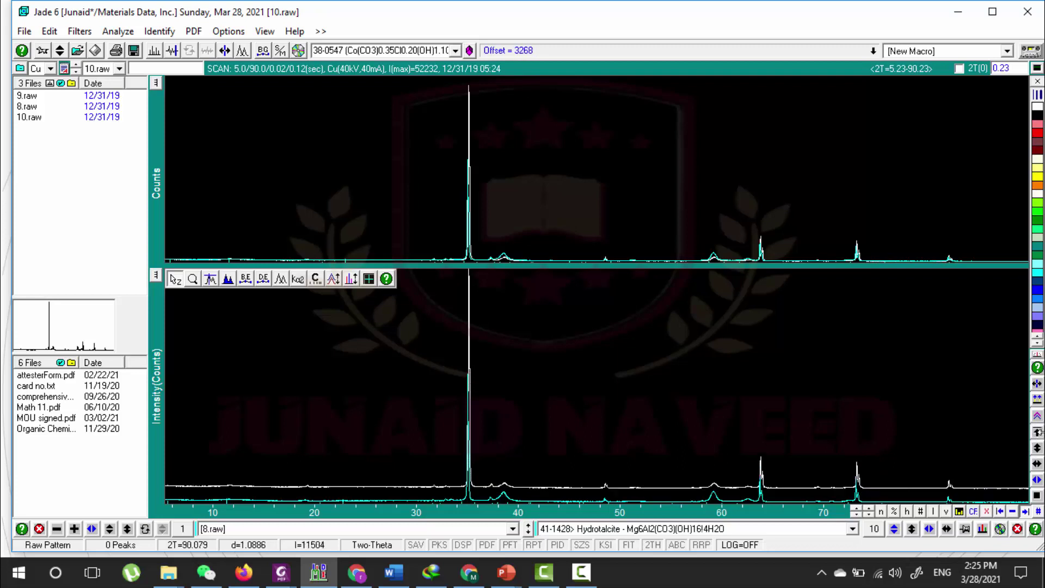
Offset the 8.raw overlay up towards the 10.raw baseline and zoom in on the 33.336–41.002° two-theta range
click(1036, 418)
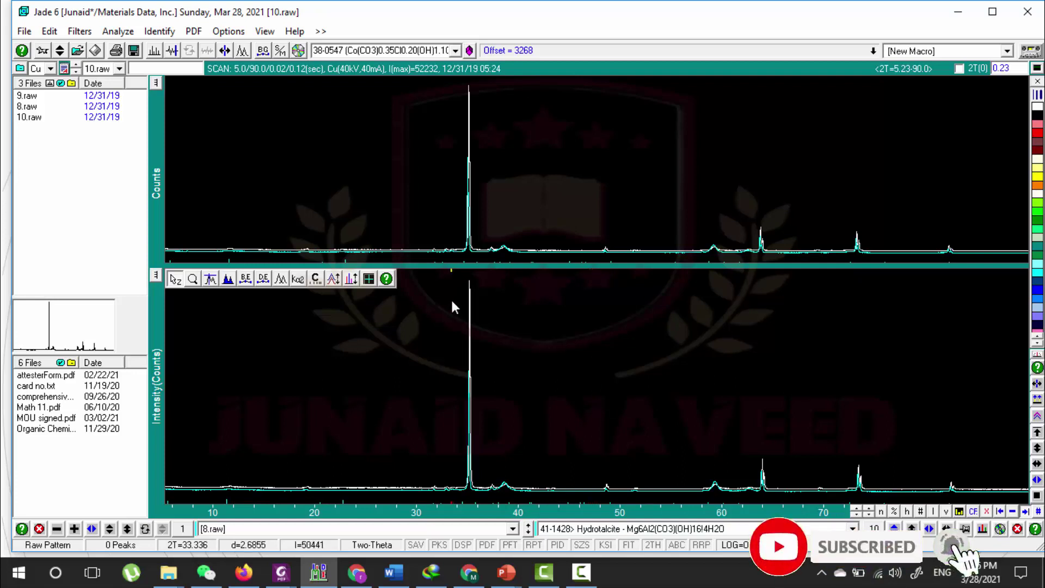
drag(452, 297, 529, 275)
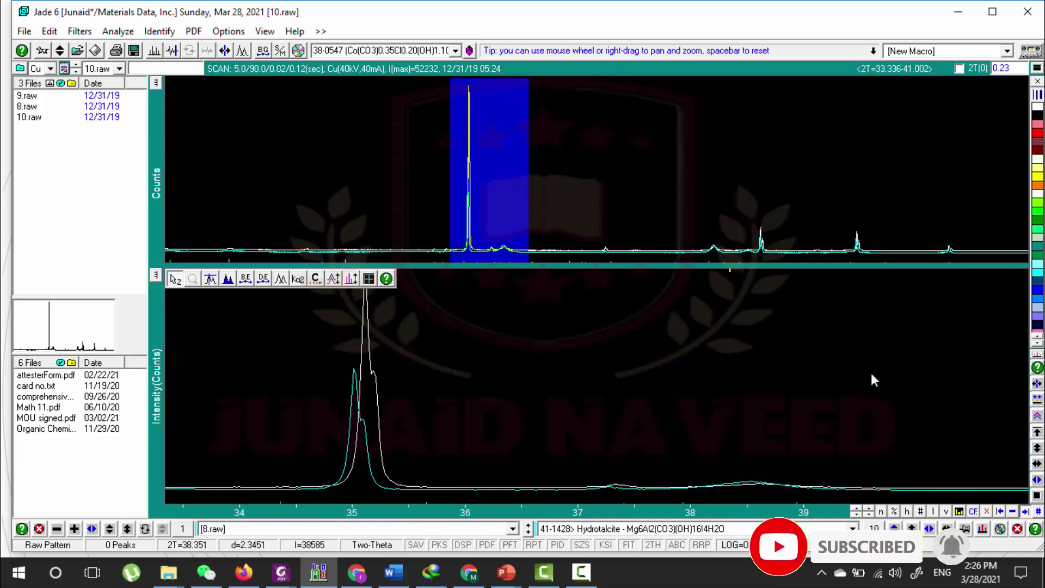
Stretch and shrink the intensity scale repeatedly to compare the two patterns' heights at the 35° peak
click(1037, 448)
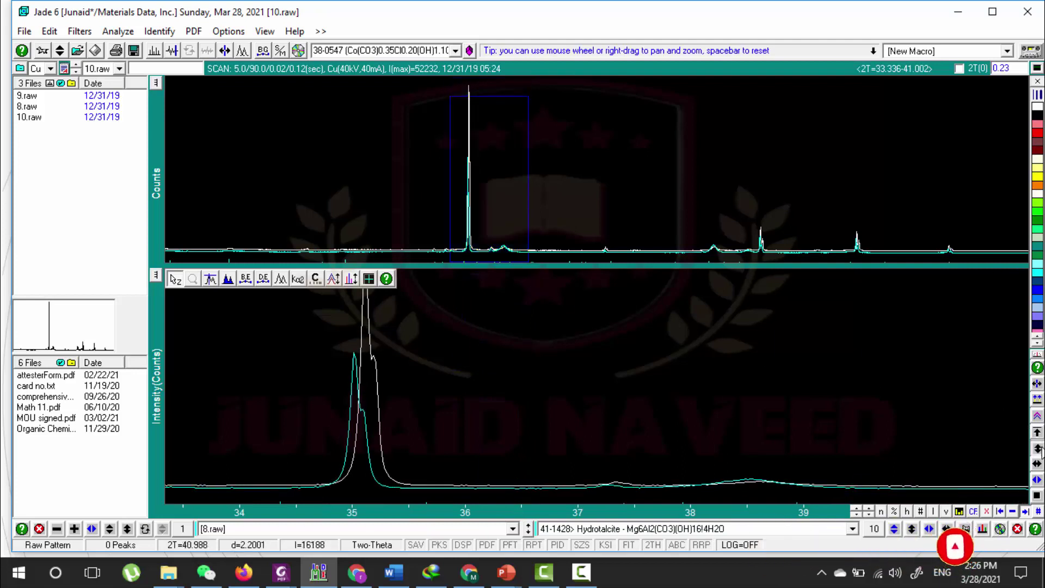
click(1037, 447)
click(1037, 448)
click(1037, 447)
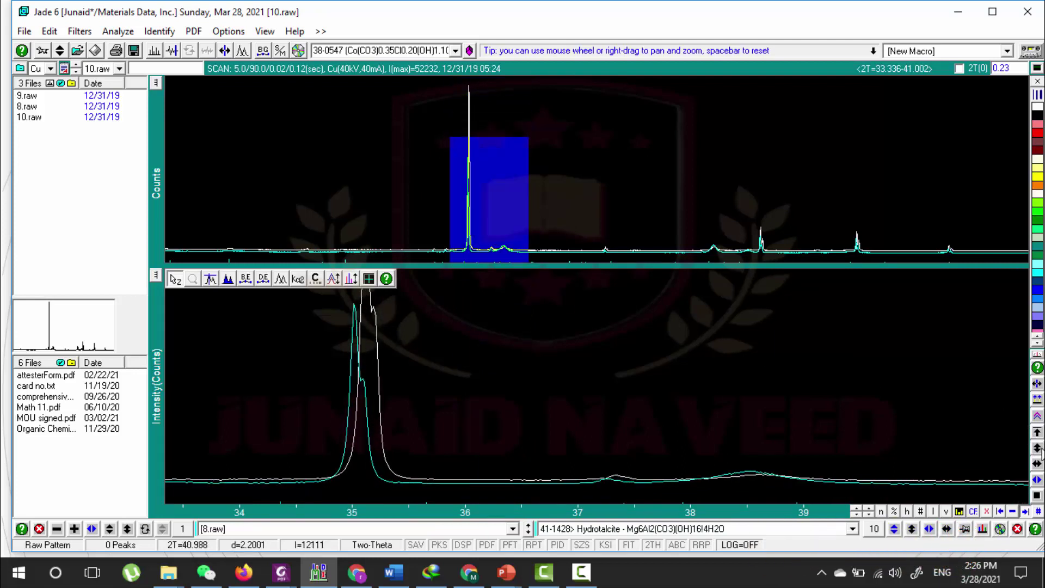
click(1038, 455)
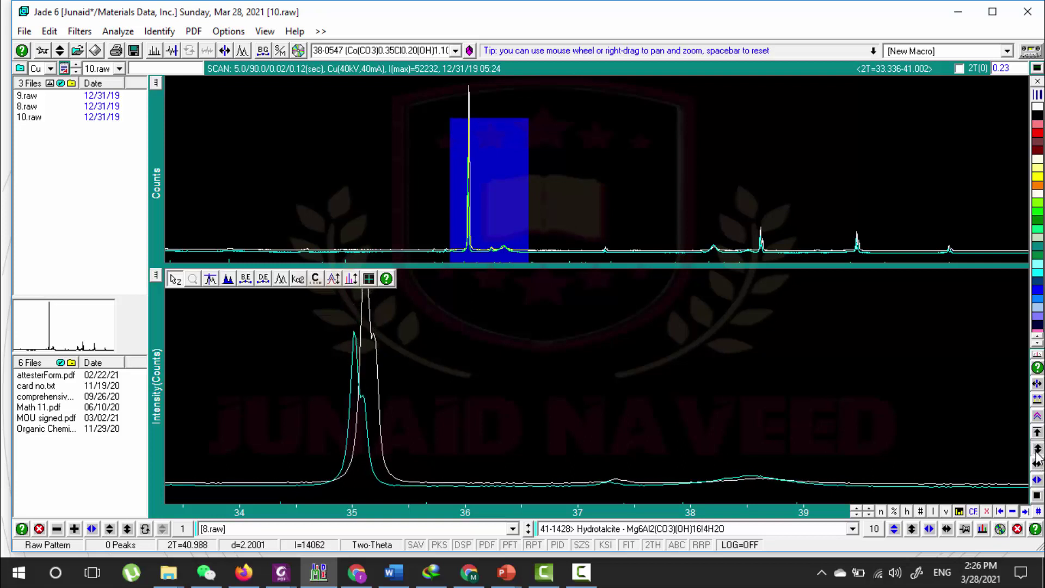
click(1037, 455)
click(1037, 455)
click(1037, 455)
click(1037, 455)
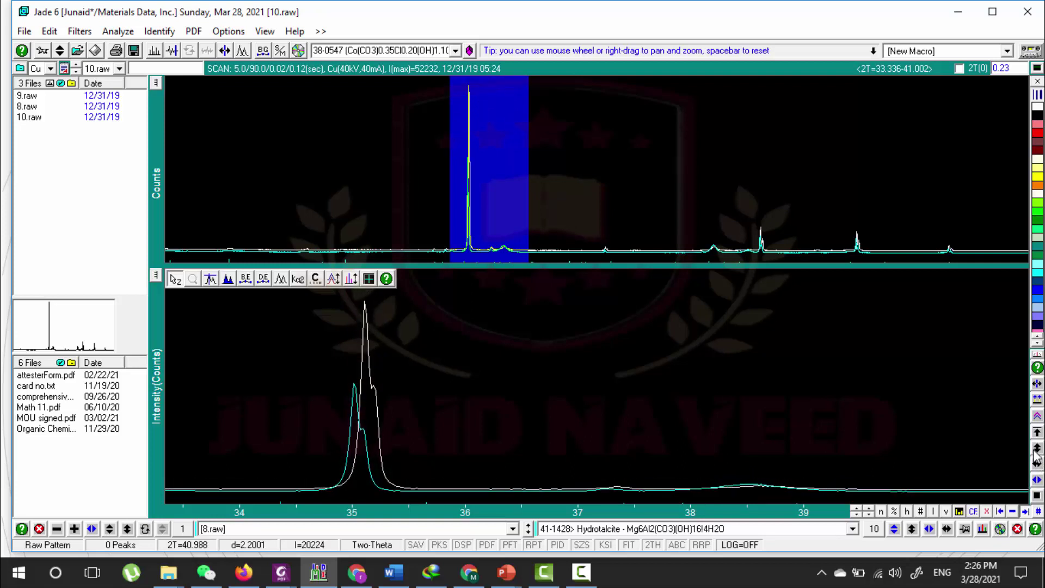
click(1037, 454)
click(1037, 455)
click(1037, 454)
click(1037, 455)
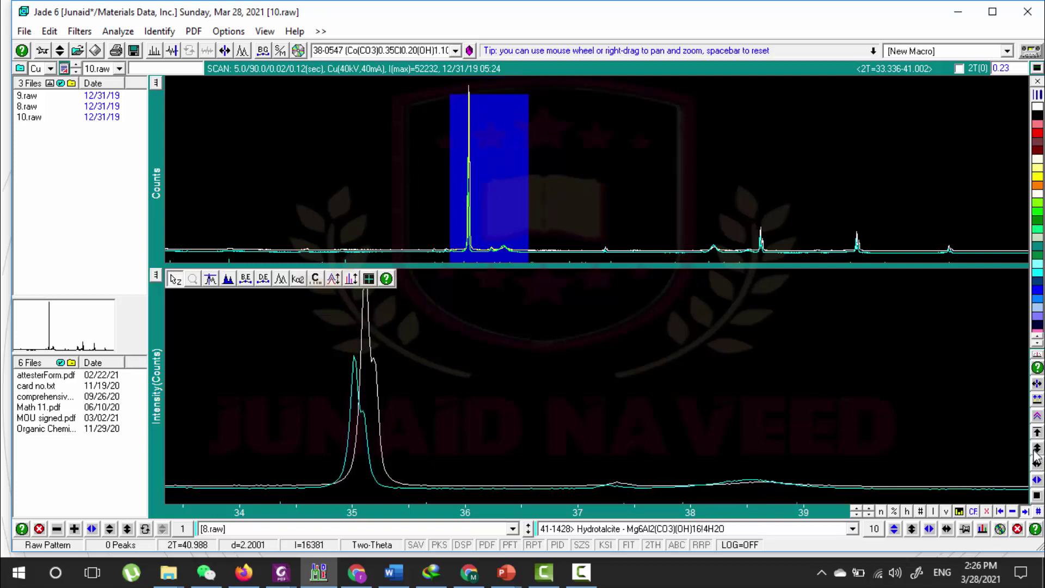
click(1037, 455)
click(1037, 455)
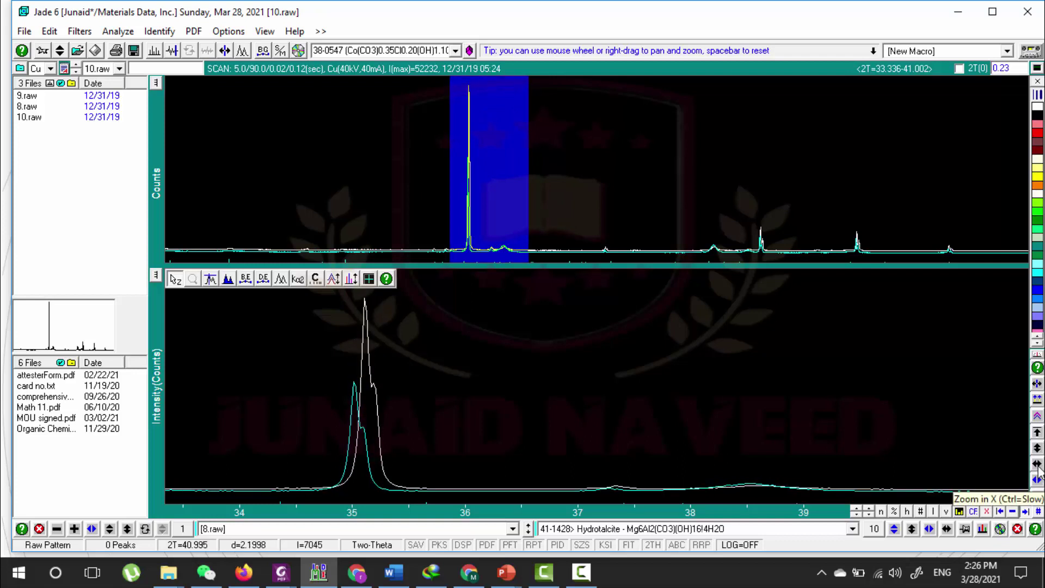
Zoom the two-theta axis in to 34.579–39.759° and back out to 33.157–41.182° around the main peak
click(1037, 468)
click(1038, 468)
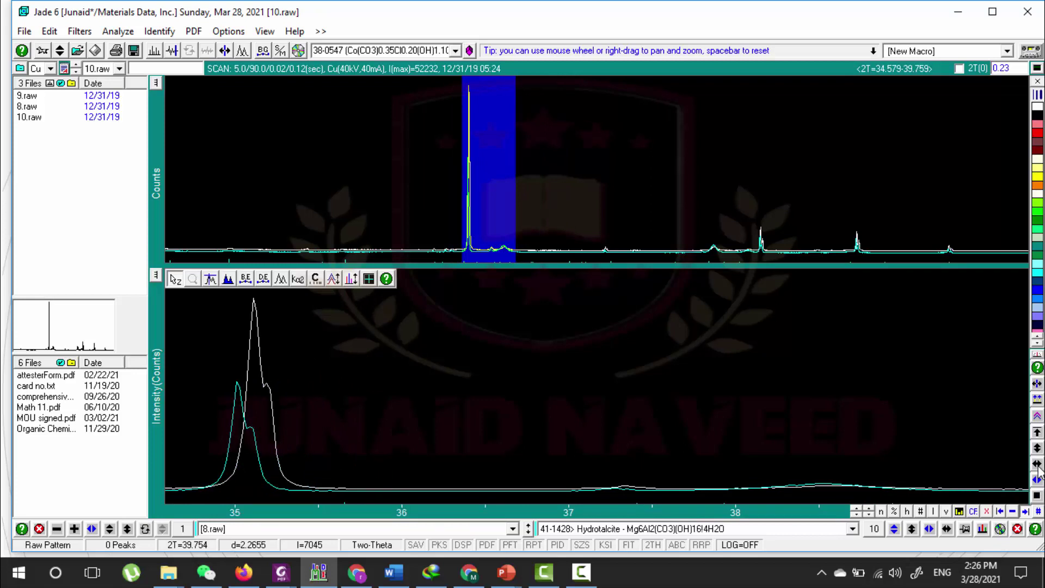
right_click(1038, 468)
right_click(1038, 468)
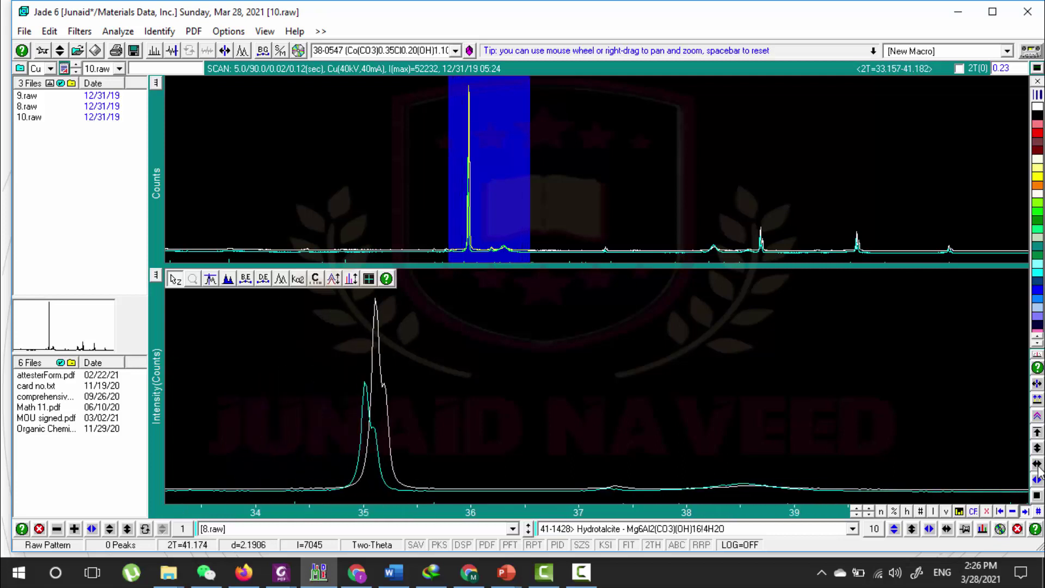
Zoom the two-theta axis out to 31.597–42.741° and restore the full pattern range
right_click(1037, 468)
right_click(1037, 468)
right_click(1038, 468)
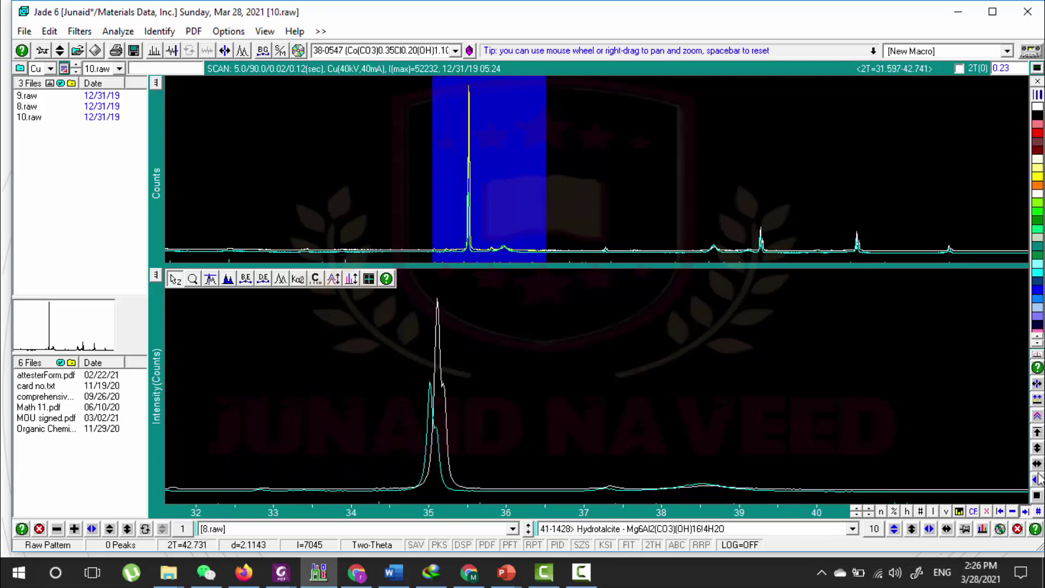
click(1037, 508)
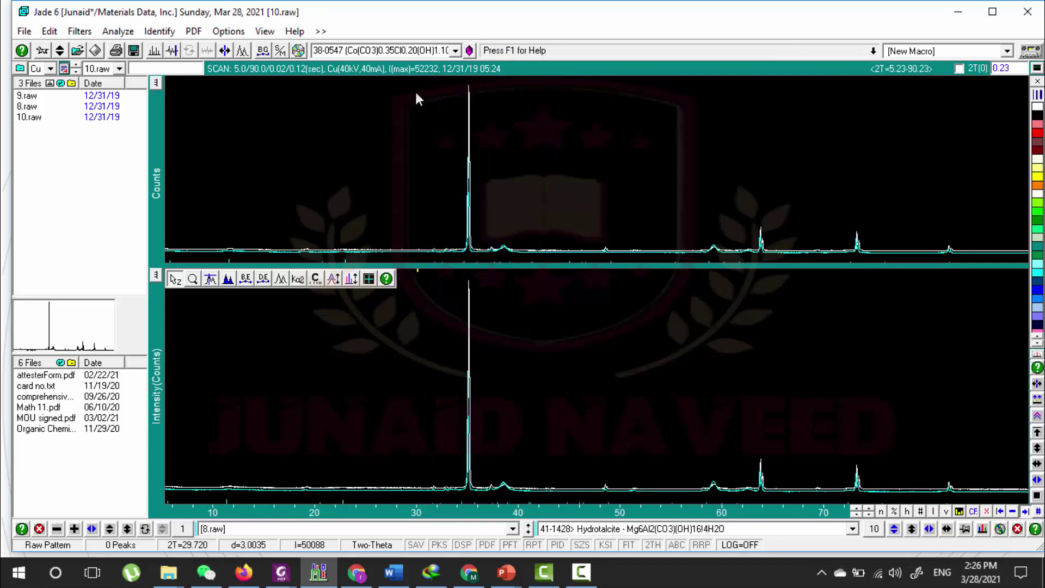
Zoom in on the 30.327–44.042° range around the main peak and return to the full pattern
drag(440, 125, 558, 77)
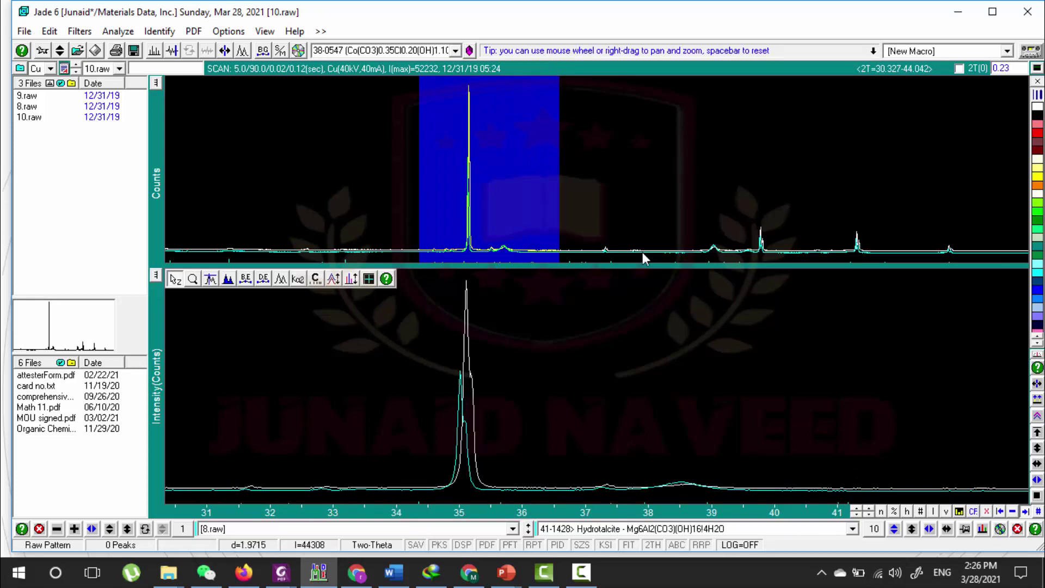
click(1034, 505)
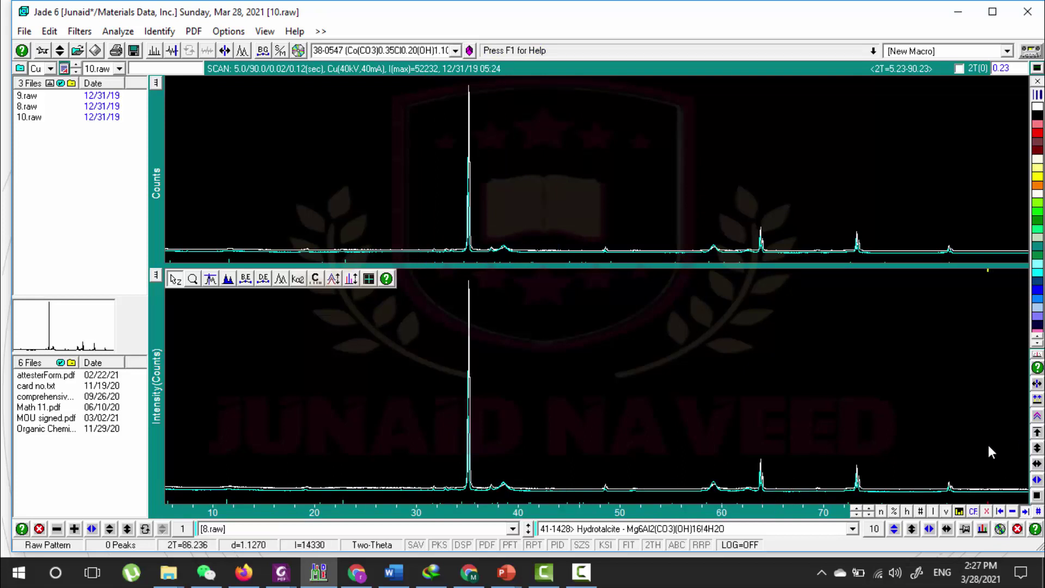
Review the zoom and pan speed and reverse direction options in the user preferences, and close them
click(49, 31)
click(98, 260)
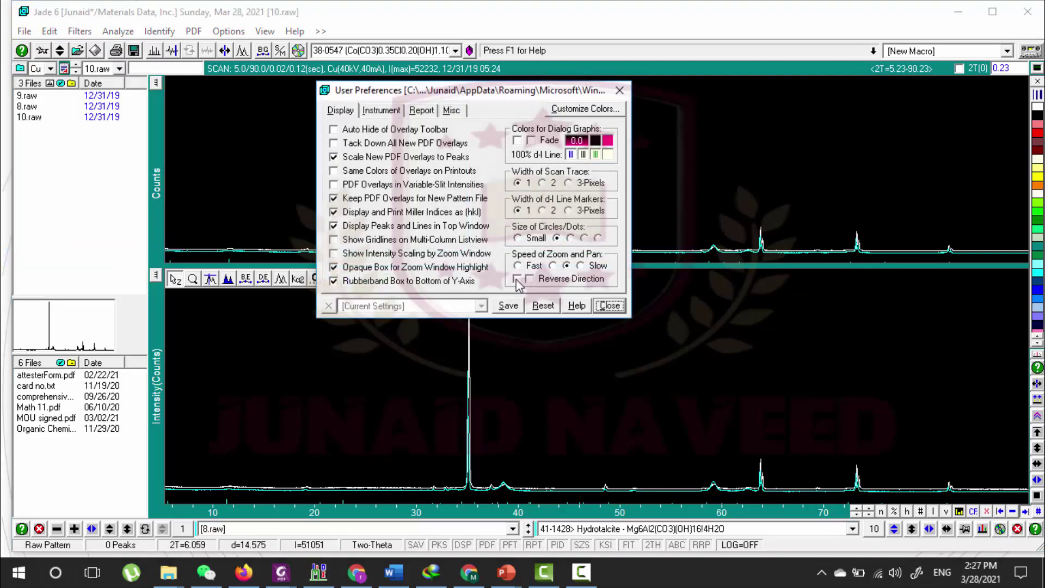
click(609, 305)
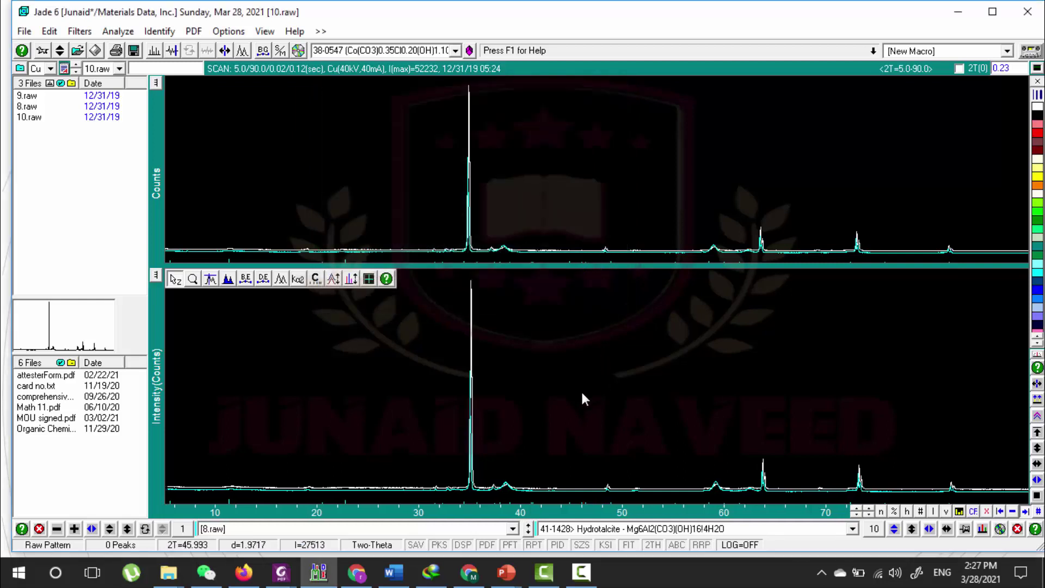
Zoom in on the 29.121–47.056° two-theta range and pan it up to 34.502–52.436° and back down to 25.534–43.469°
click(407, 109)
drag(423, 129, 592, 68)
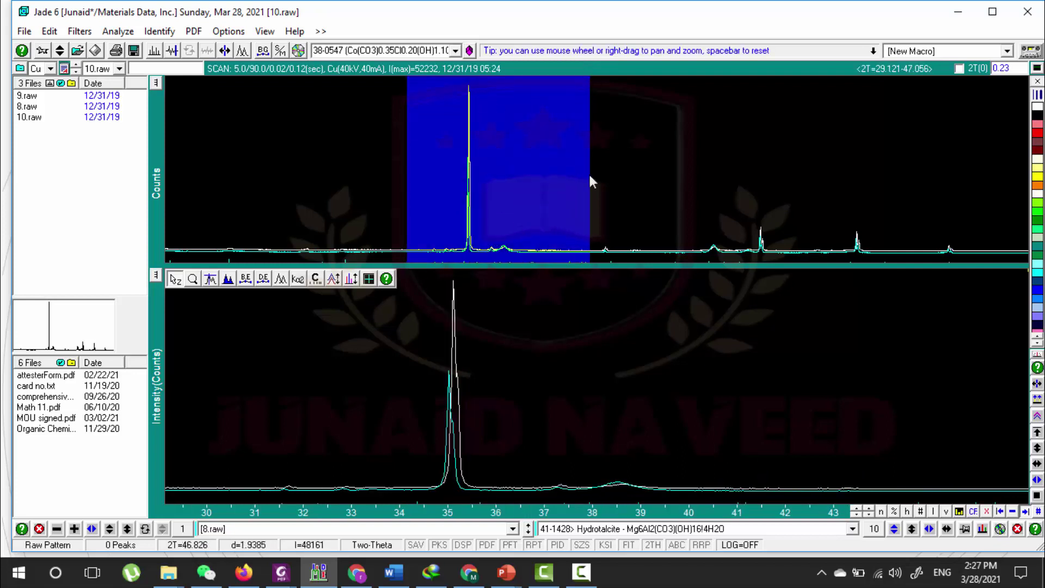
scroll(553, 465, down, 3)
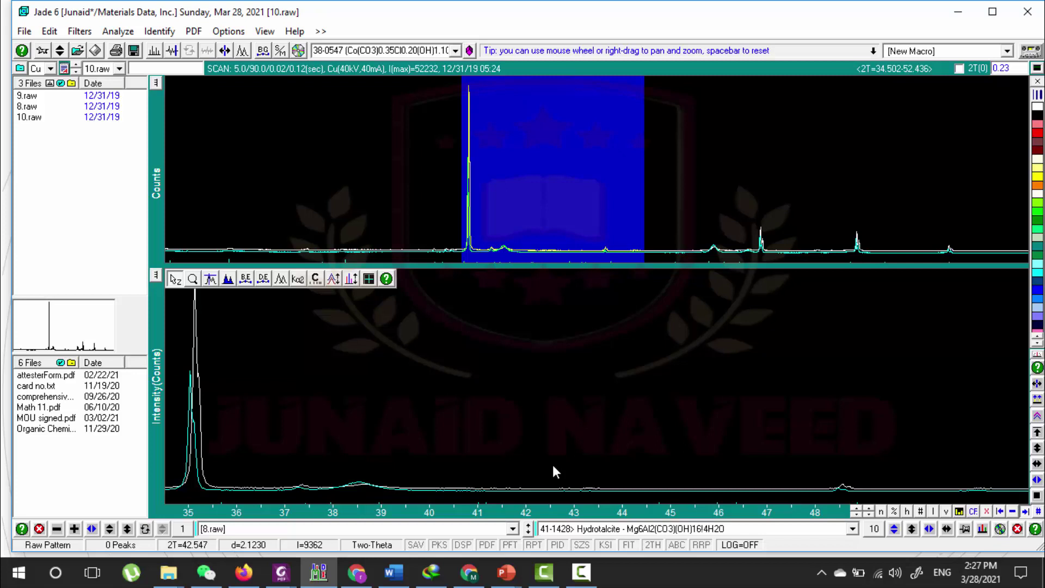
scroll(553, 465, up, 5)
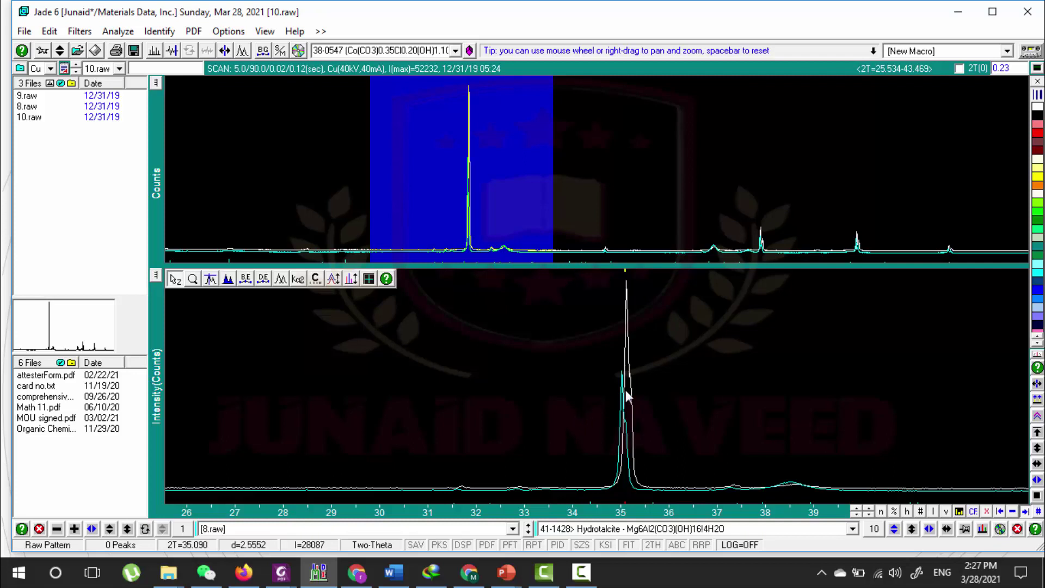
Zoom the two-theta axis in and out around the 35° peak, ending at the 32.019–36.984° range
scroll(613, 423, up, 1)
scroll(612, 424, down, 2)
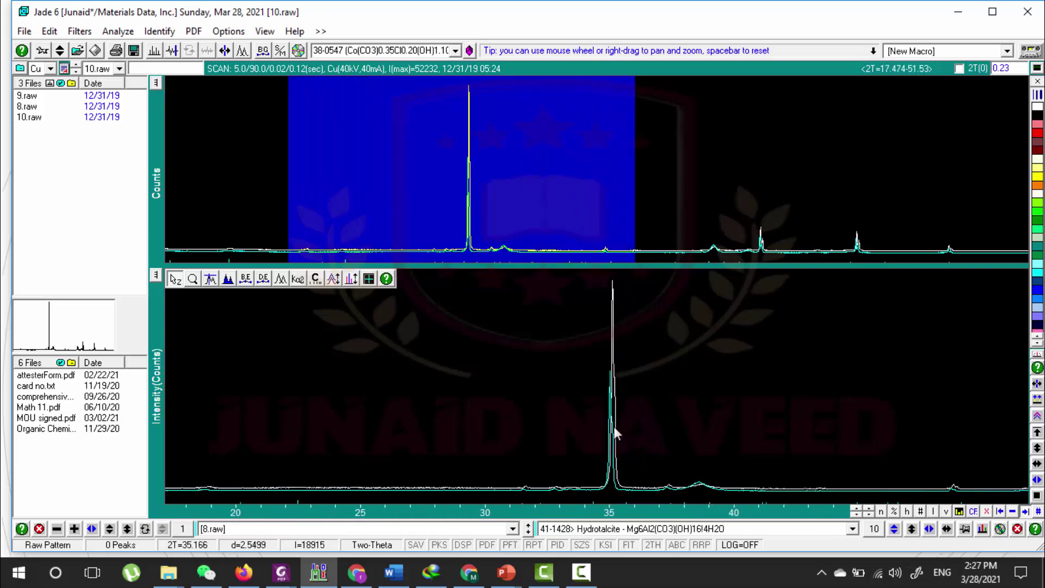
scroll(613, 424, up, 3)
scroll(613, 423, up, 1)
scroll(613, 423, down, 4)
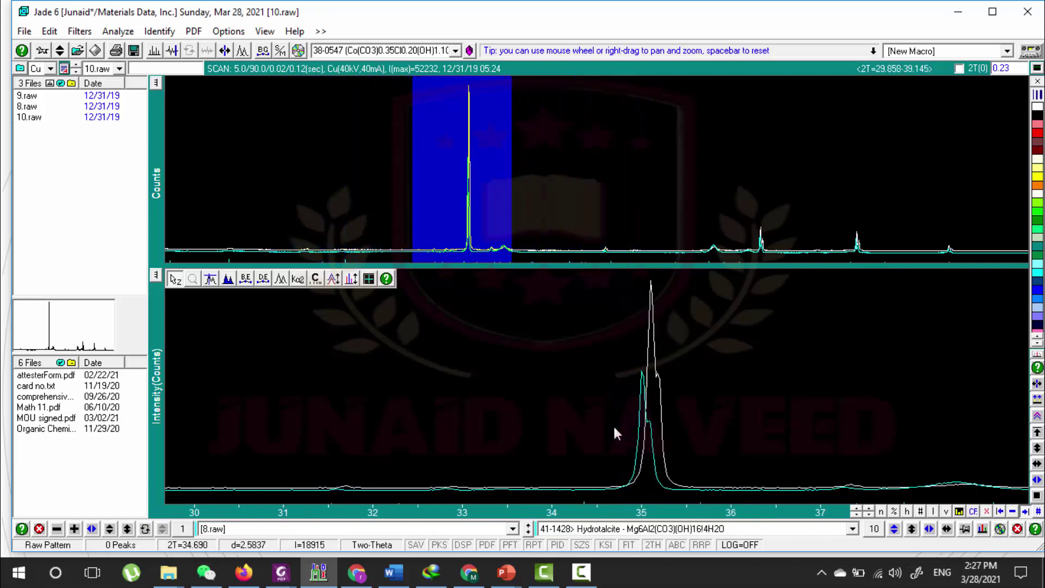
scroll(613, 429, up, 4)
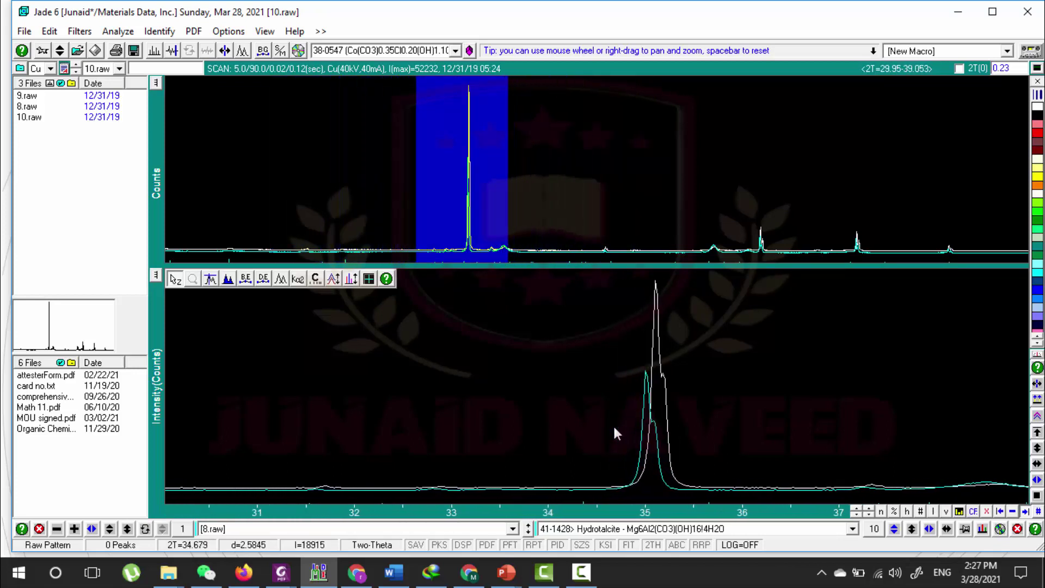
scroll(614, 428, up, 1)
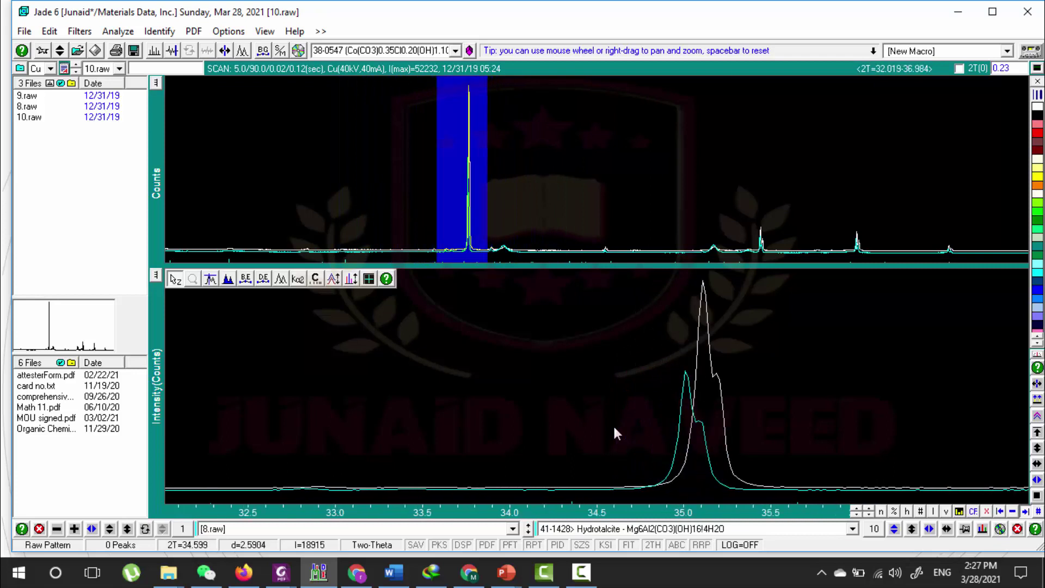
Zoom out from the 35° peak to 5.0–73.511° and restore the full two-theta range
scroll(614, 428, down, 3)
scroll(613, 427, down, 5)
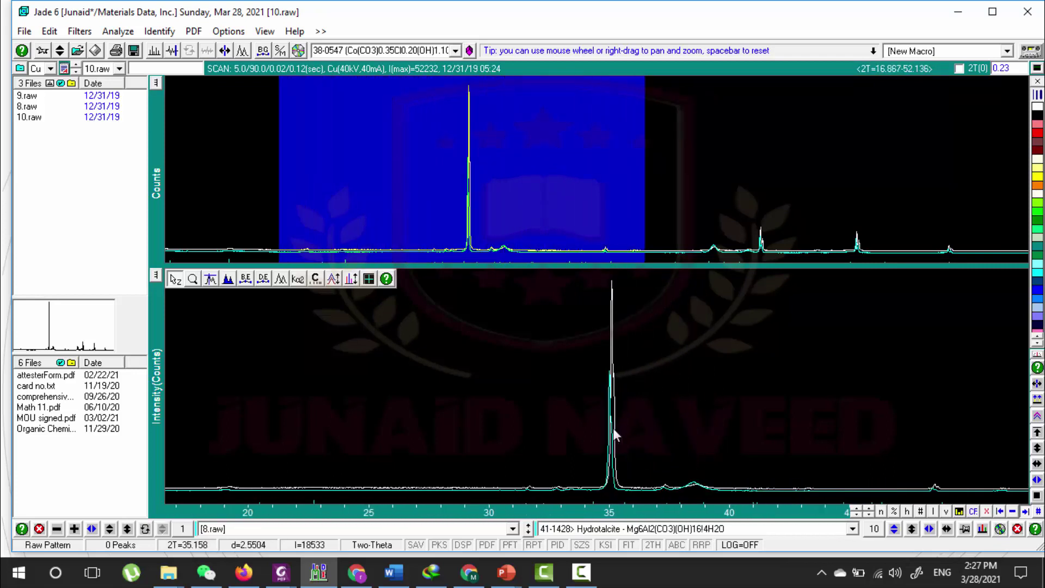
scroll(613, 430, down, 2)
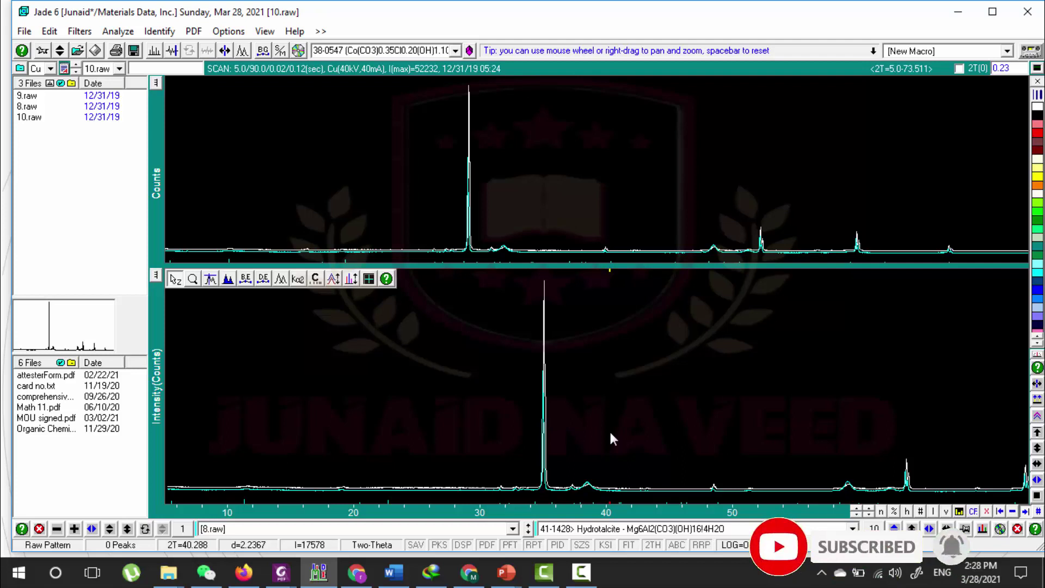
click(1036, 496)
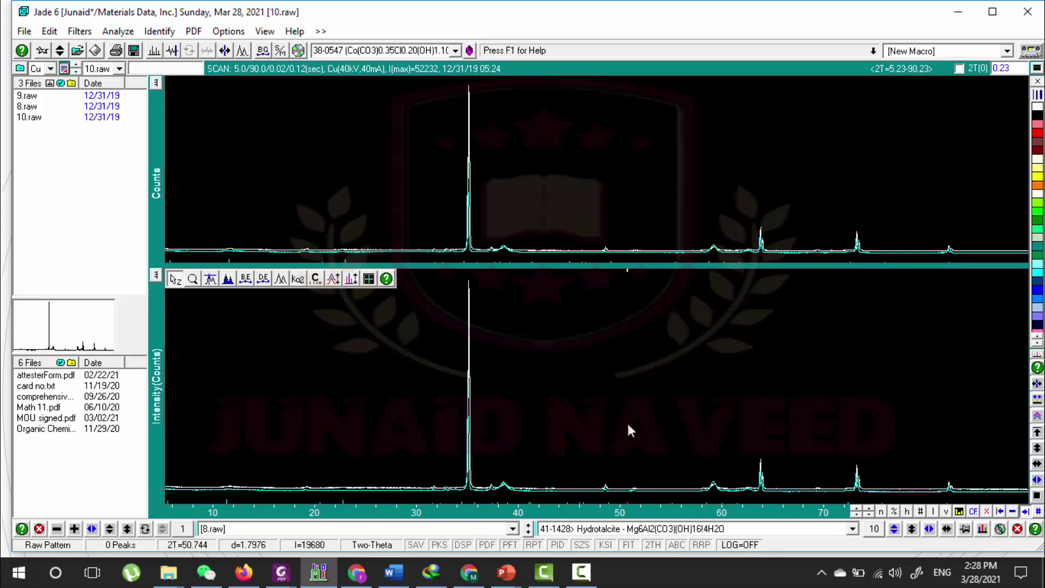
Zoom the two-theta axis in to 28.788–66.672° and back out to 5.905–89.555°
scroll(628, 423, up, 3)
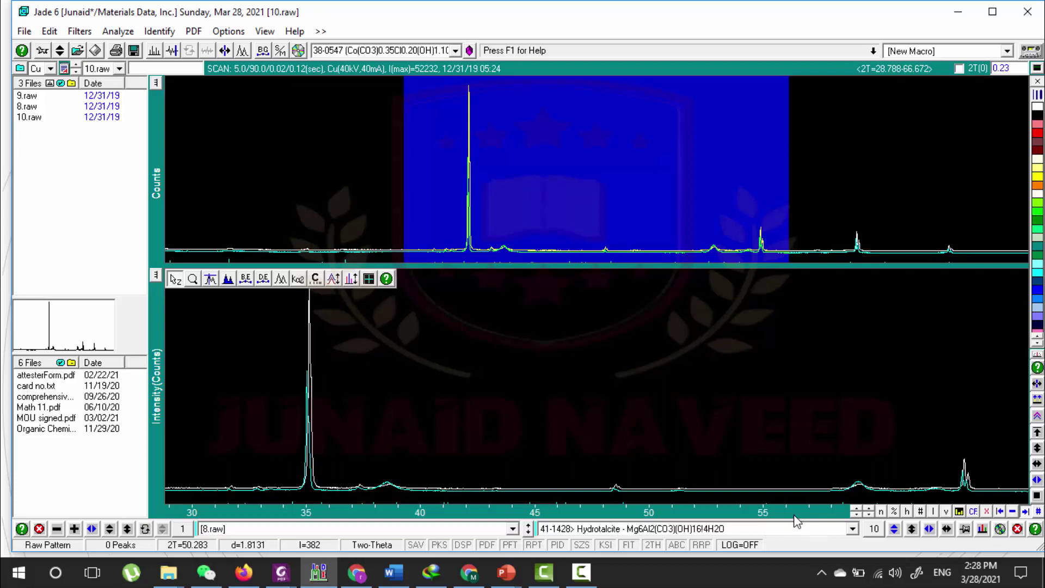
scroll(710, 388, down, 2)
scroll(712, 387, down, 2)
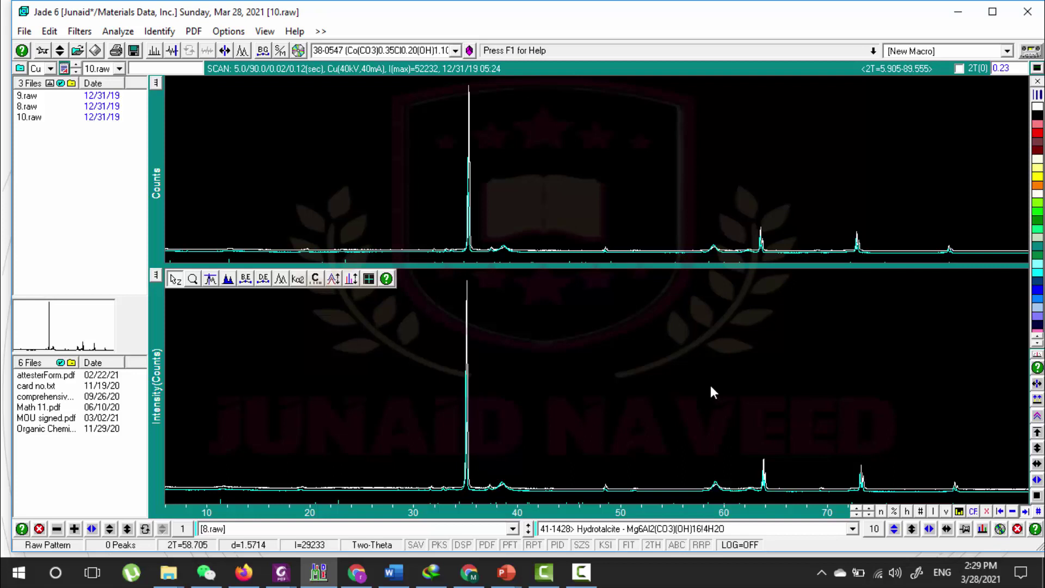
Stretch the intensity scale to magnify the weak peaks of both patterns, and shrink it back
key(alt)
scroll(710, 386, up, 6)
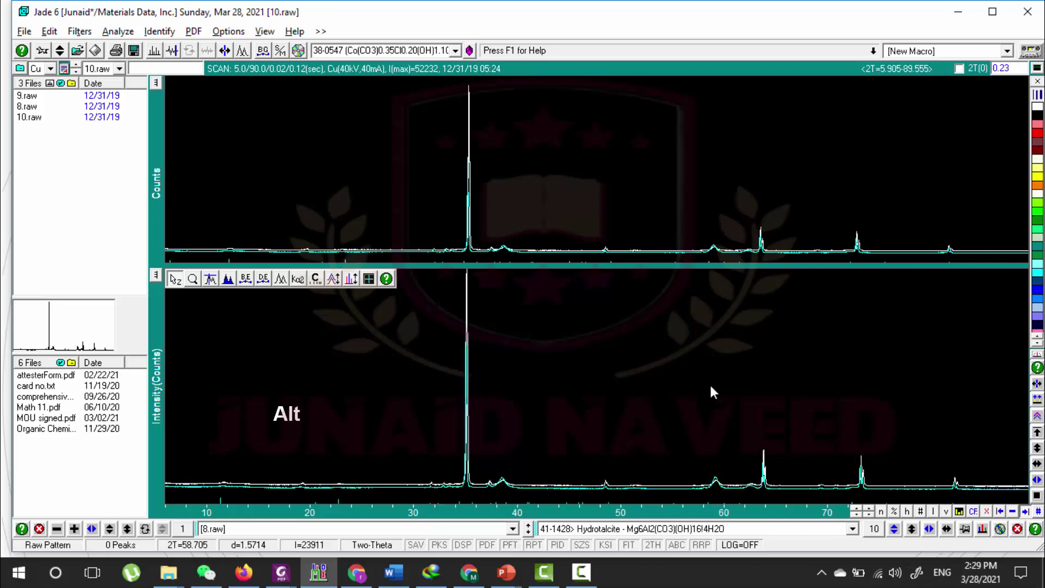
scroll(710, 387, up, 5)
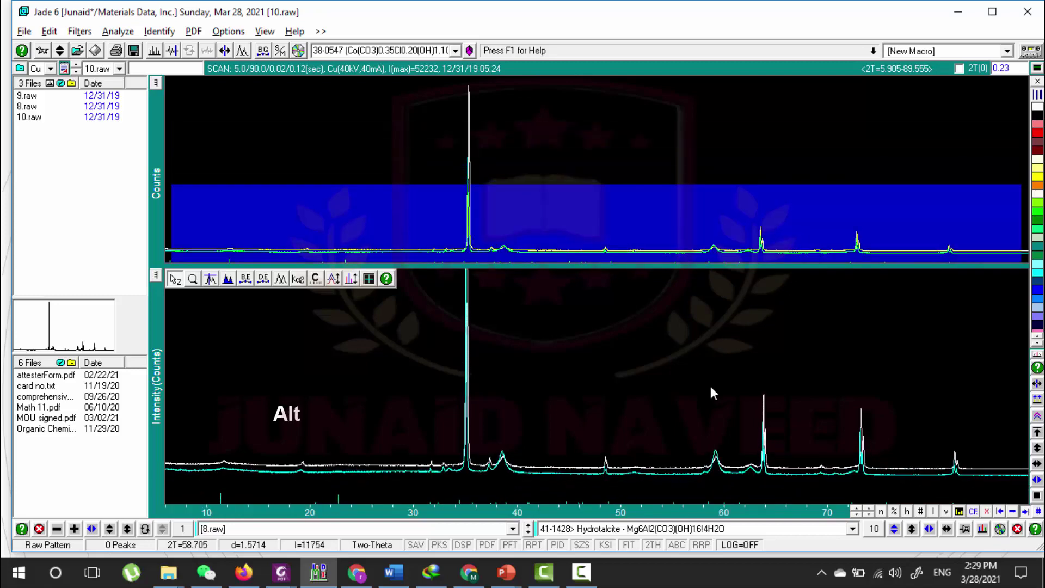
scroll(710, 387, up, 2)
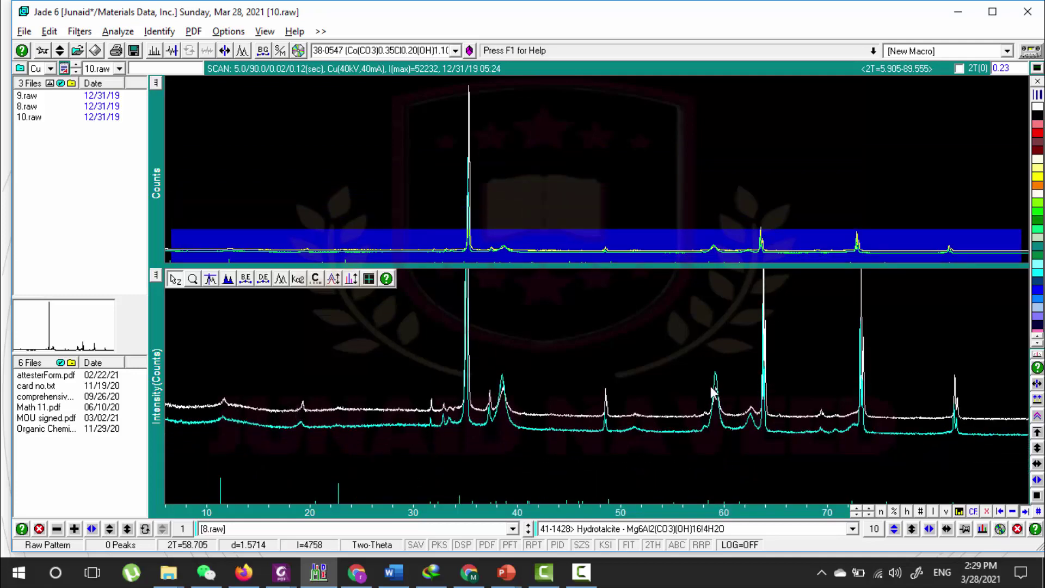
scroll(710, 389, down, 10)
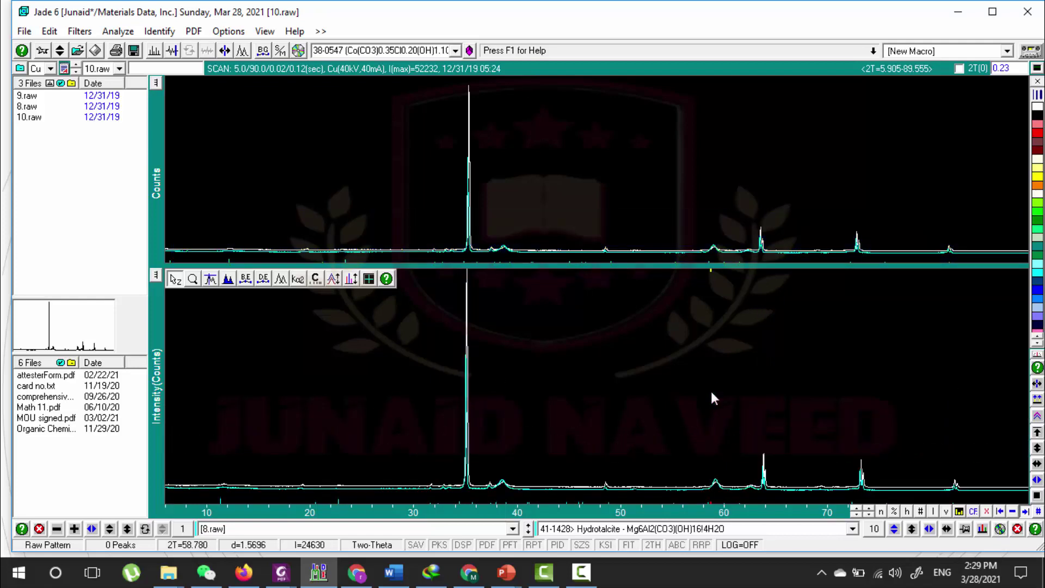
Raise the 8.raw overlay's vertical offset to 23332 and lower it back to 2612
key(shift)
scroll(710, 389, up, 5)
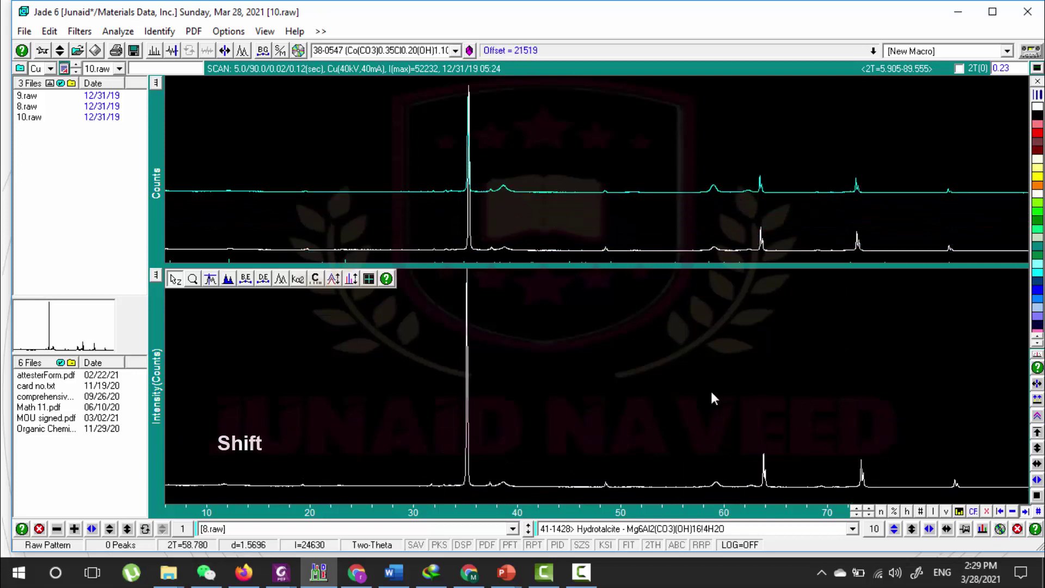
scroll(710, 390, up, 1)
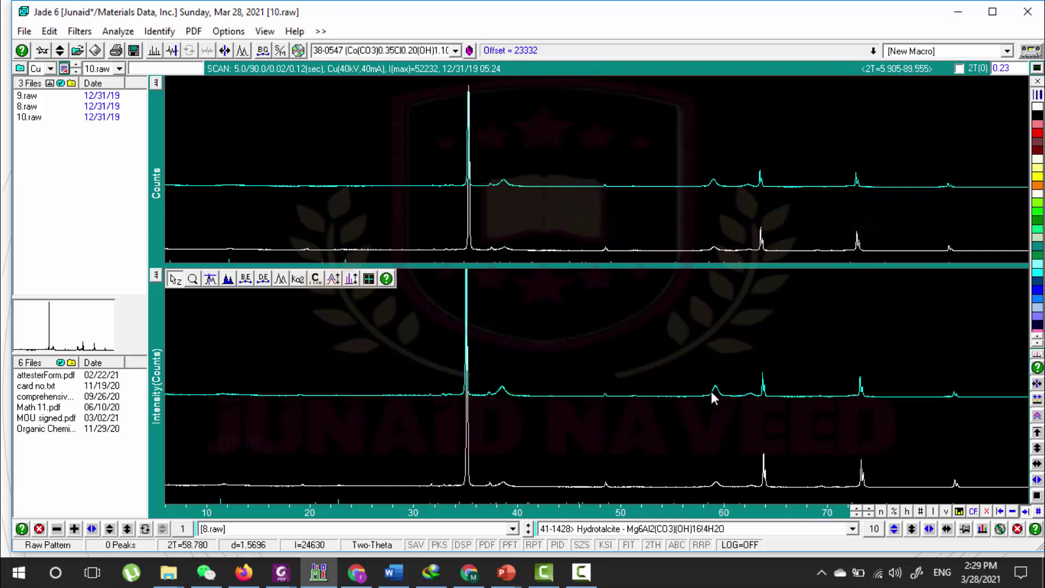
scroll(711, 392, down, 8)
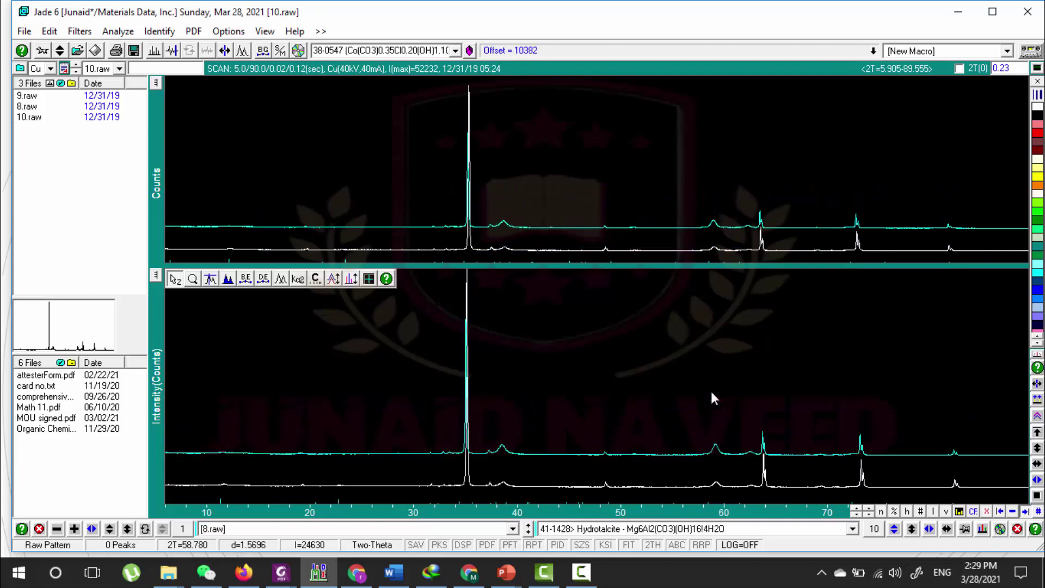
scroll(711, 393, down, 3)
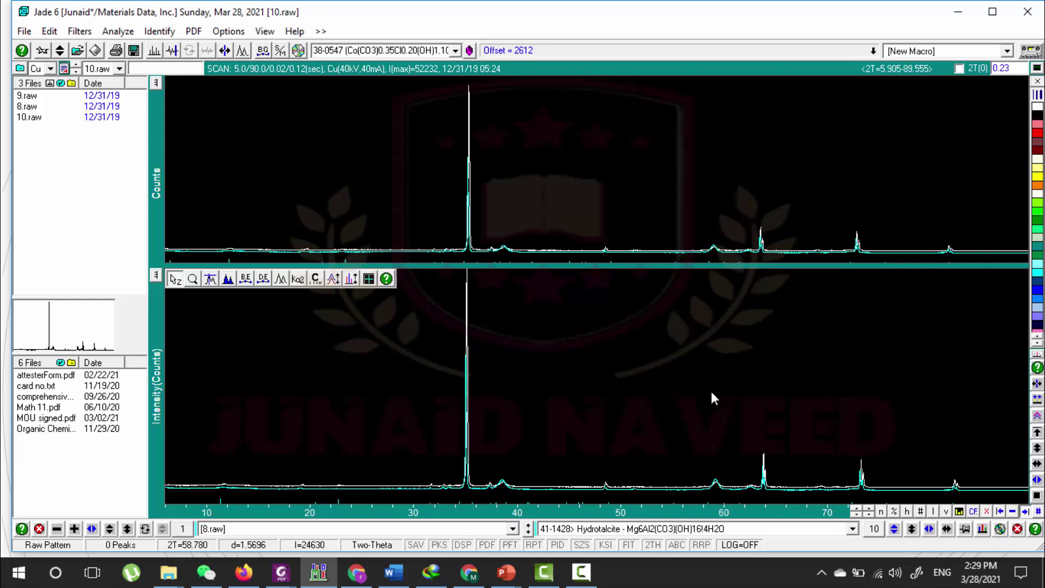
Lower the 8.raw overlay's offset to -4381 while zooming the two-theta axis in and out, and restore the full range
scroll(711, 392, up, 6)
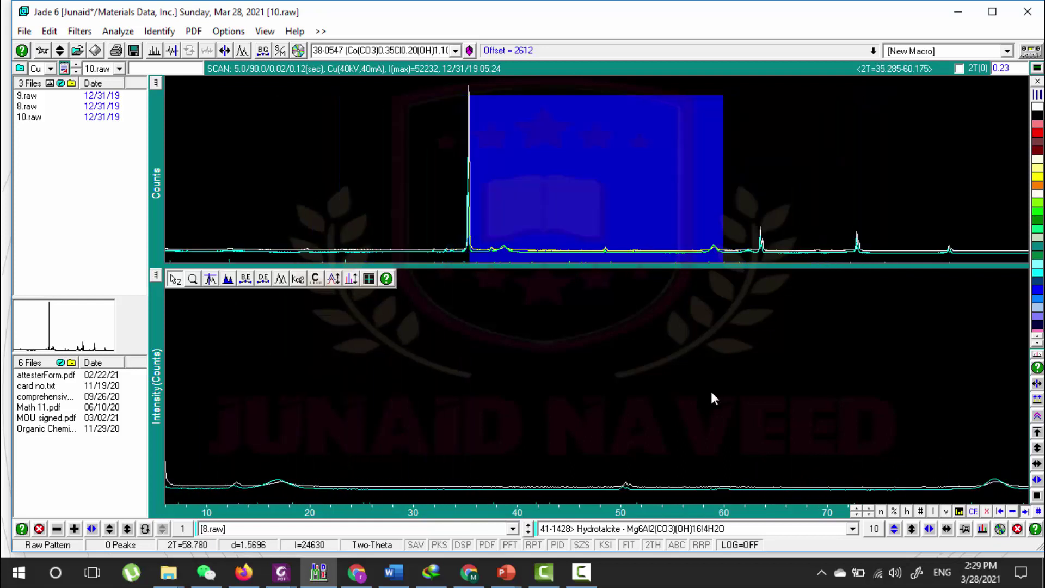
scroll(710, 389, down, 6)
scroll(710, 390, up, 4)
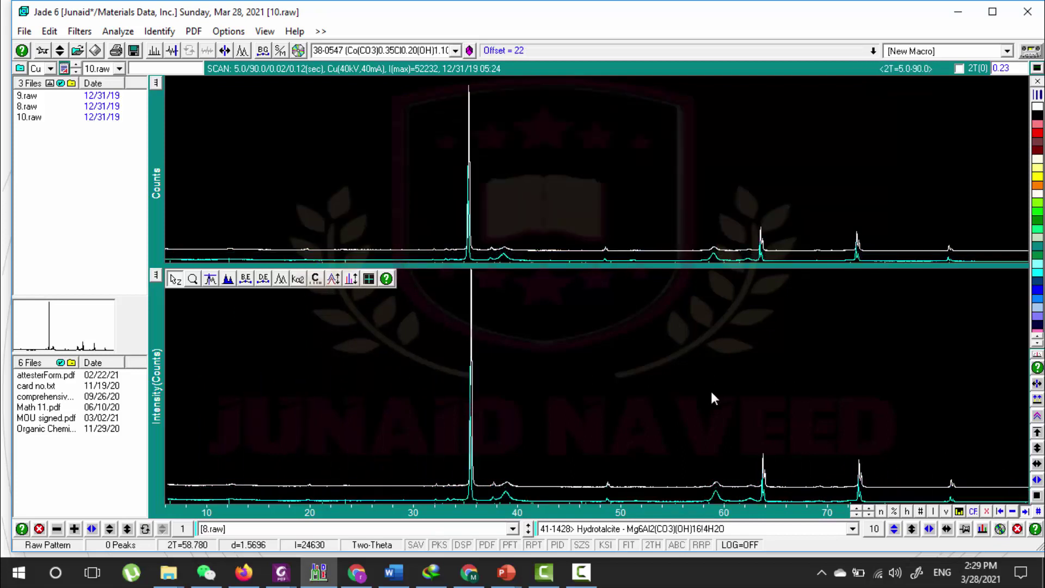
scroll(710, 390, up, 1)
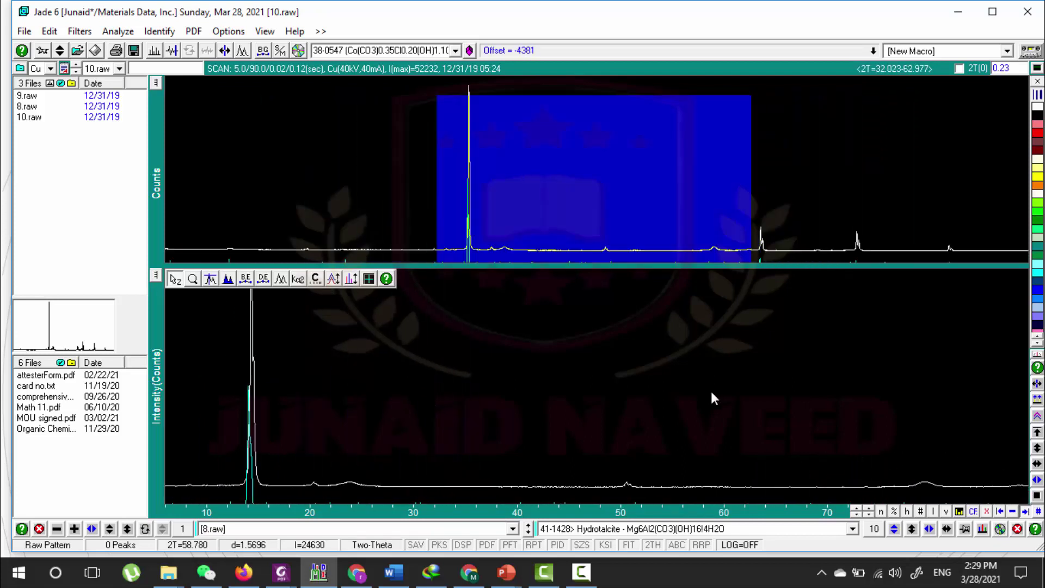
scroll(710, 389, down, 2)
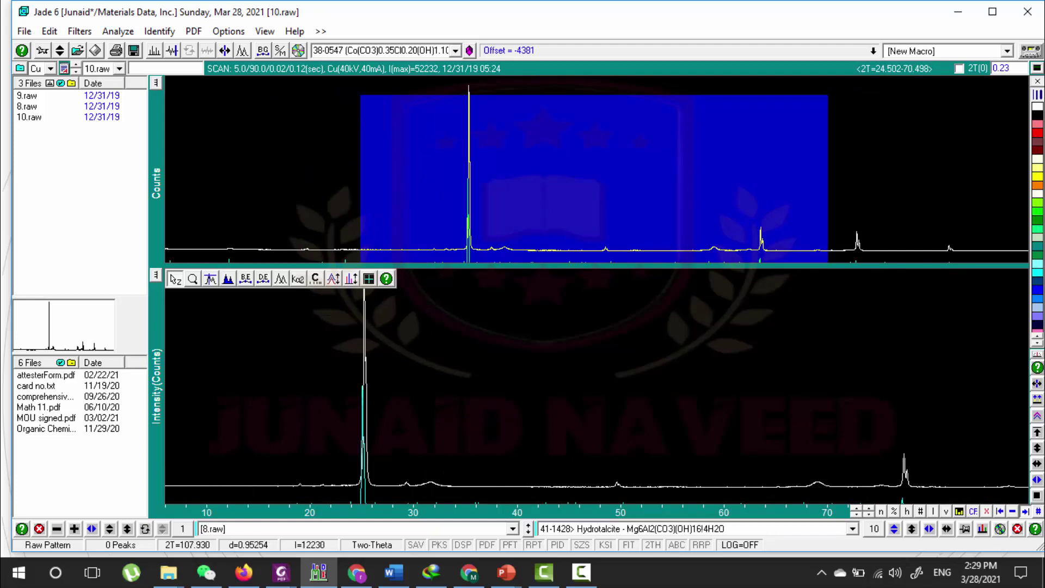
click(1037, 463)
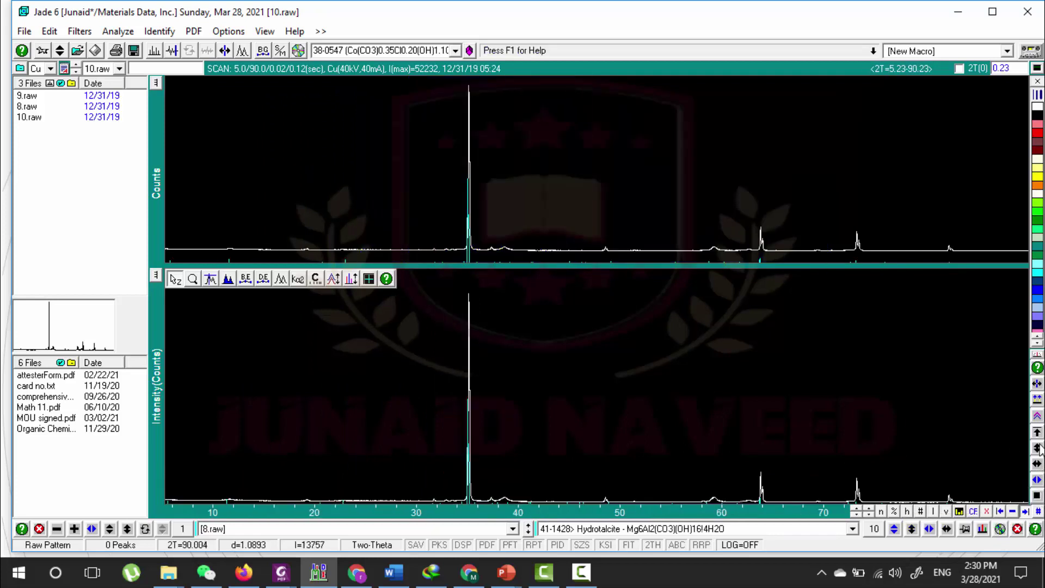